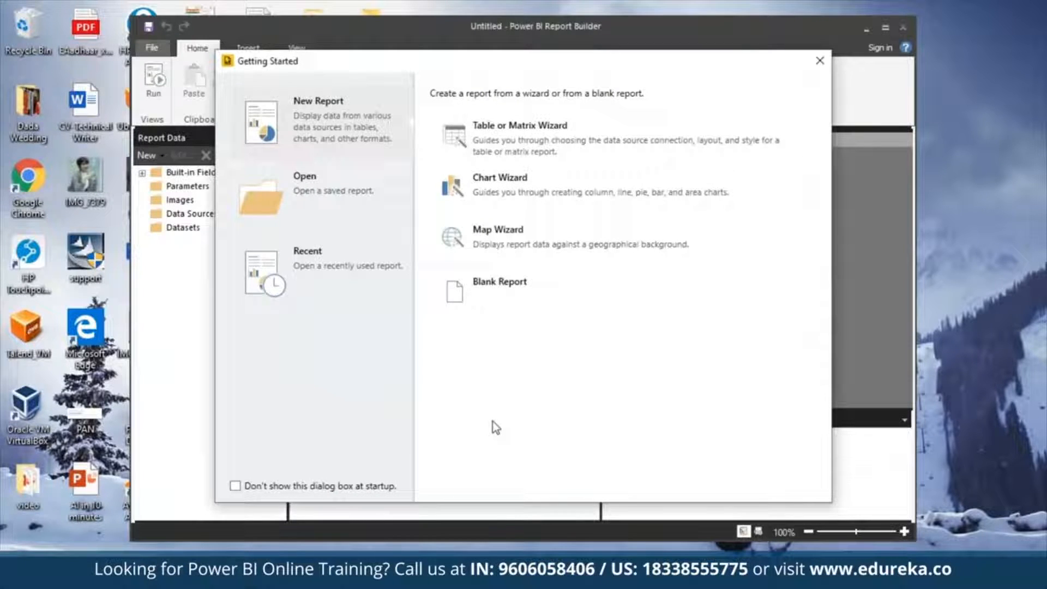
Close the Getting Started dialog and maximize the Report Builder window
{"action": "left_click", "coordinate": [819, 60]}
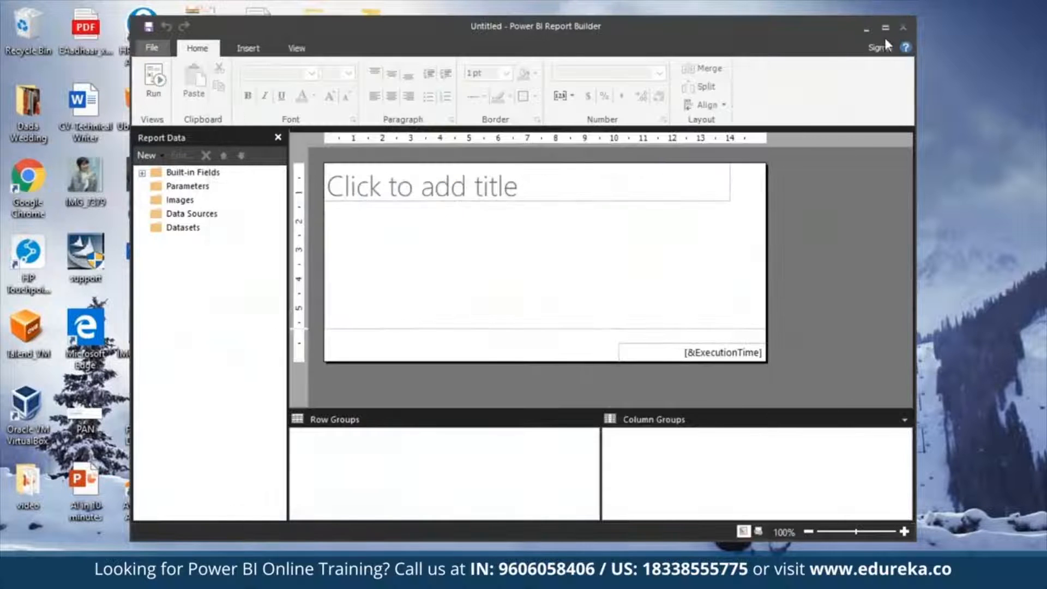
{"action": "left_click", "coordinate": [884, 32]}
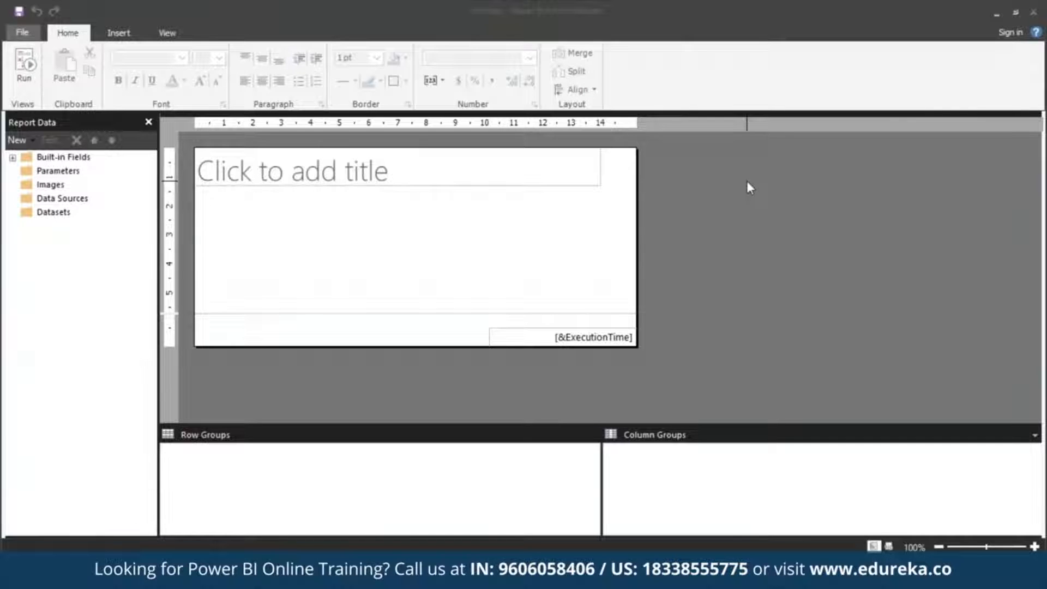
Start a new report with the Table or Matrix Wizard and choose to create a new dataset
{"action": "left_click", "coordinate": [22, 32]}
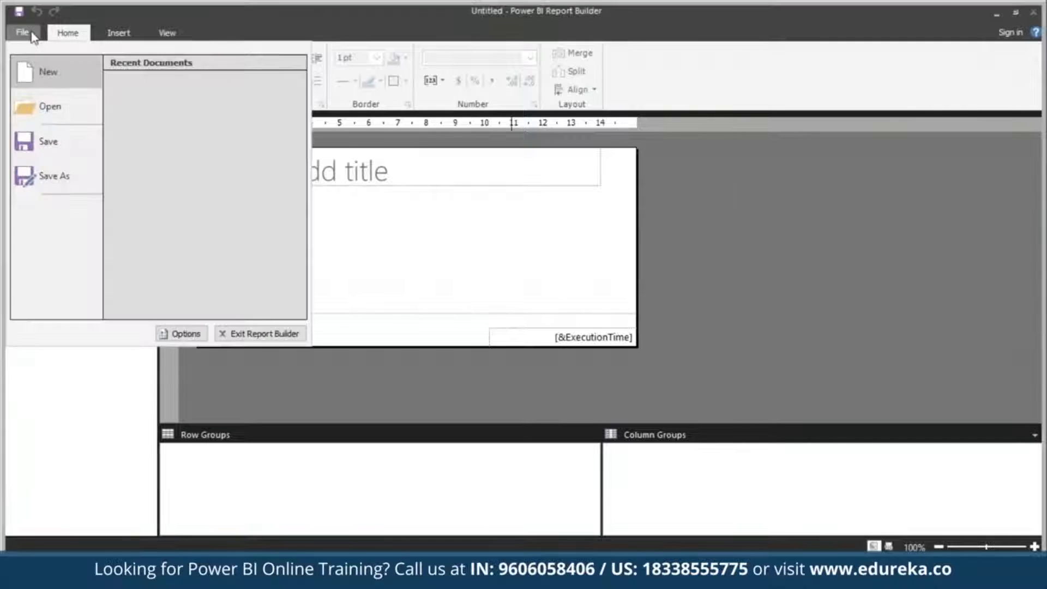
{"action": "left_click", "coordinate": [61, 71]}
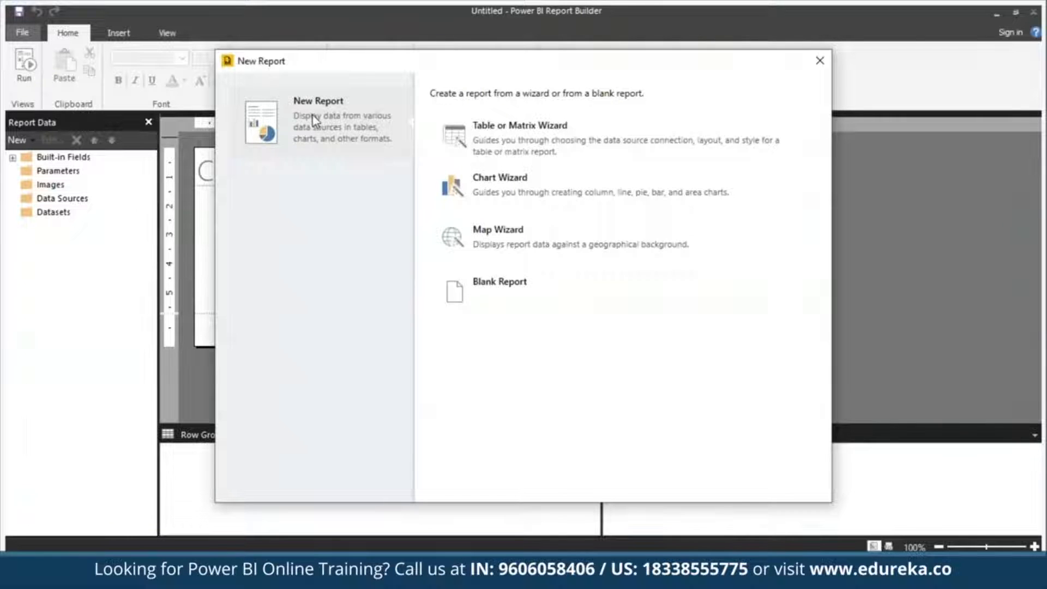
{"action": "left_click", "coordinate": [580, 154]}
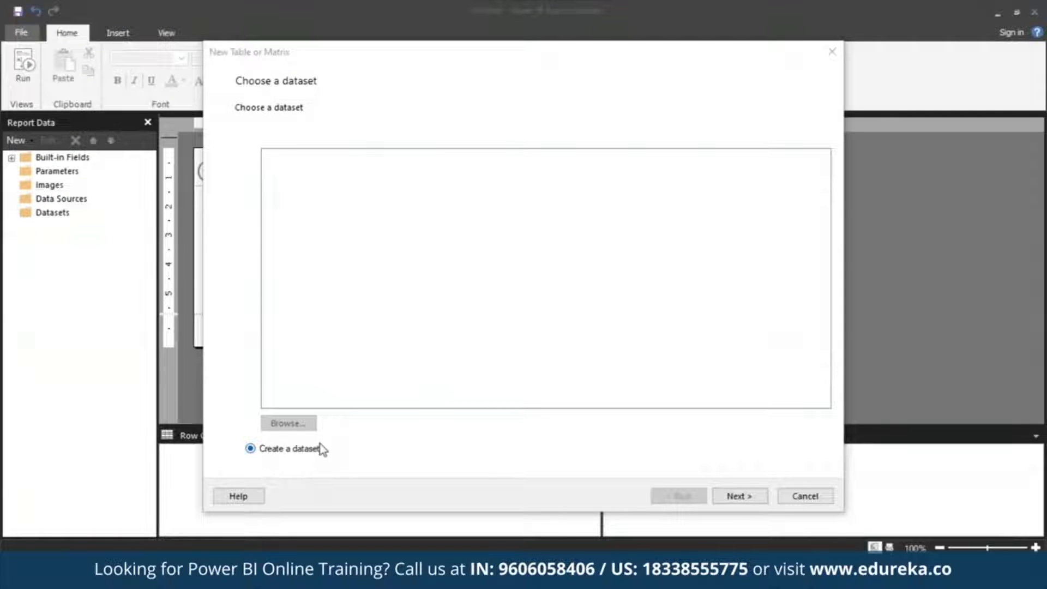
{"action": "left_click", "coordinate": [744, 500]}
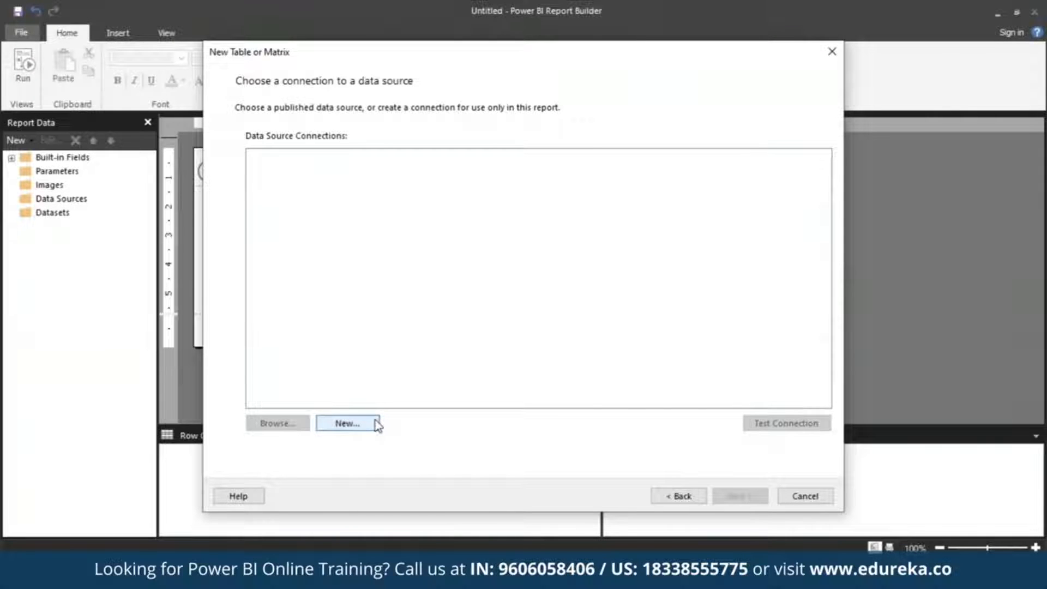
Add a new data source connection and name it MyAzureDataSource
{"action": "left_click", "coordinate": [347, 424]}
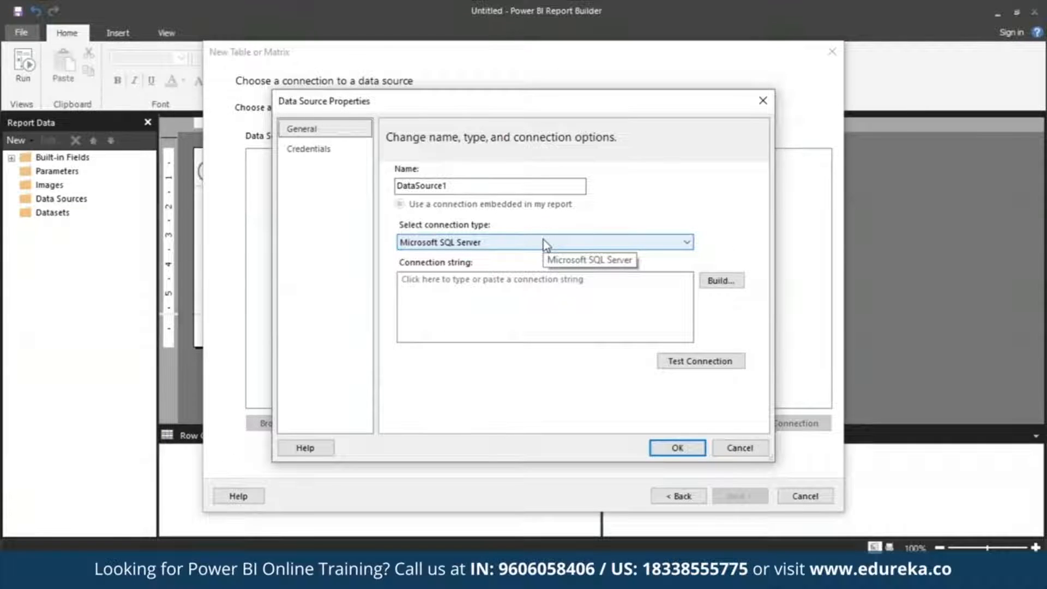
{"action": "left_click", "coordinate": [549, 186]}
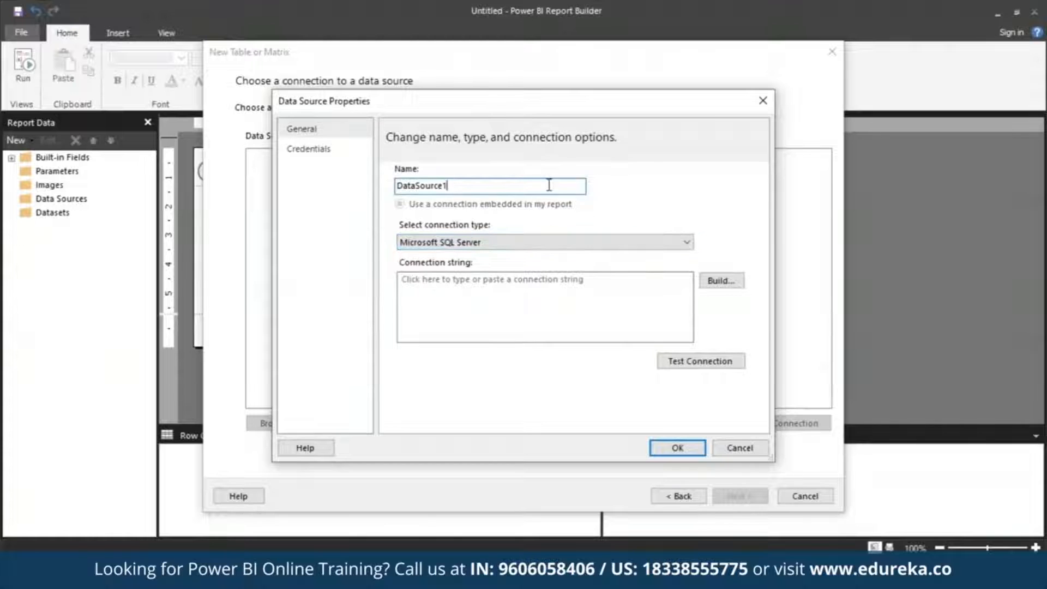
{"action": "double_click", "coordinate": [549, 185]}
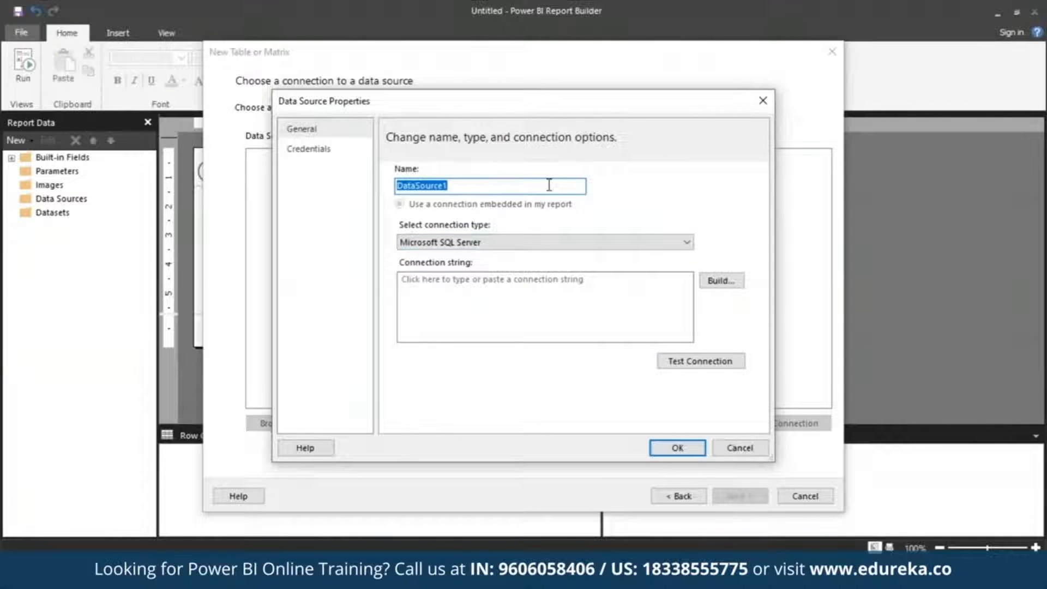
{"action": "type", "text": "MyA"}
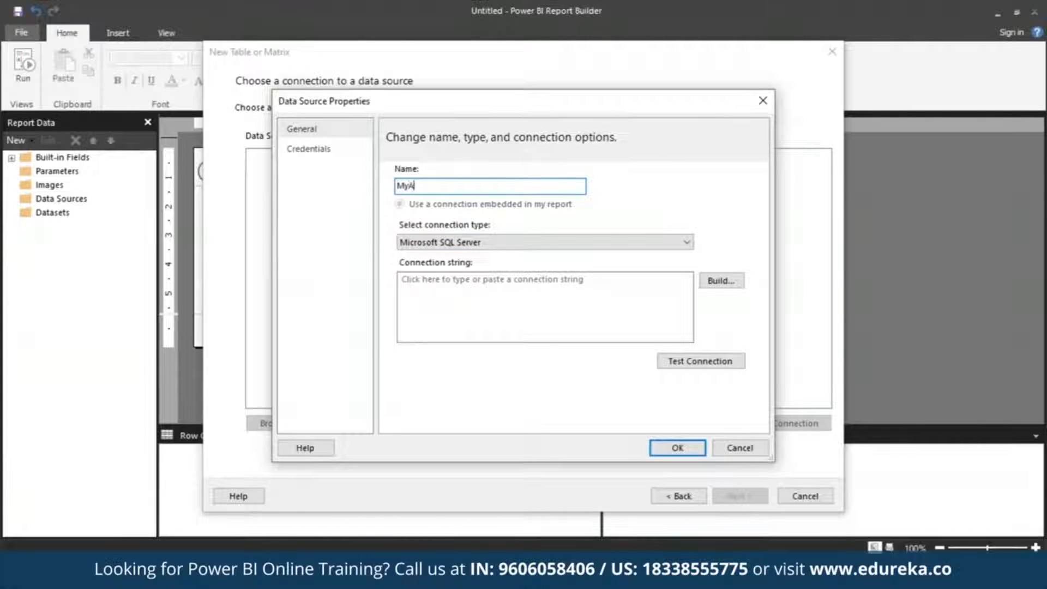
{"action": "type", "text": "zureDataSource"}
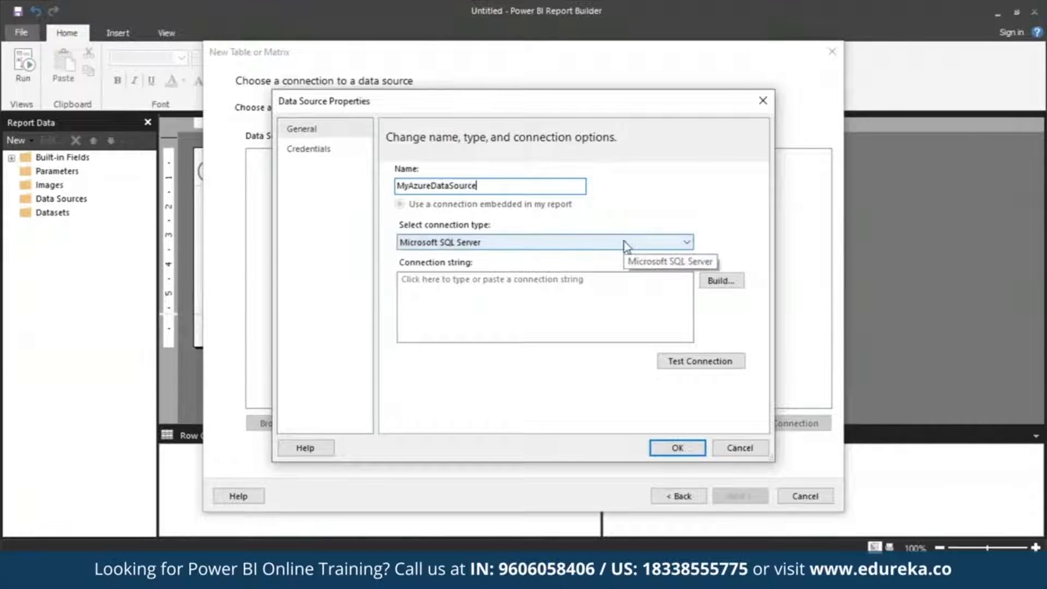
Set the connection type to Microsoft Azure SQL Database and open the connection string builder
{"action": "left_click", "coordinate": [689, 244]}
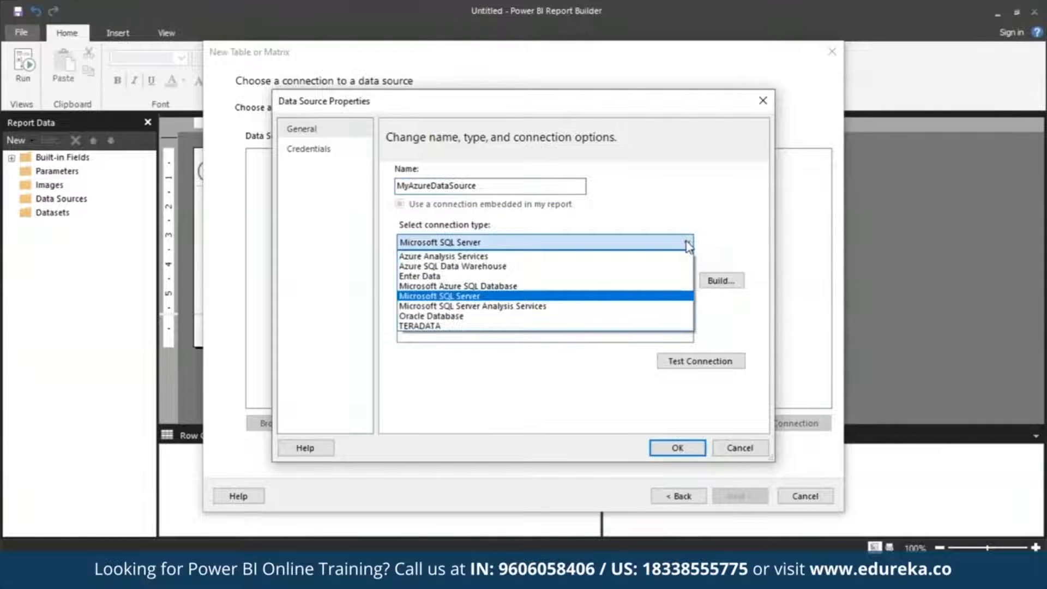
{"action": "left_click", "coordinate": [624, 286]}
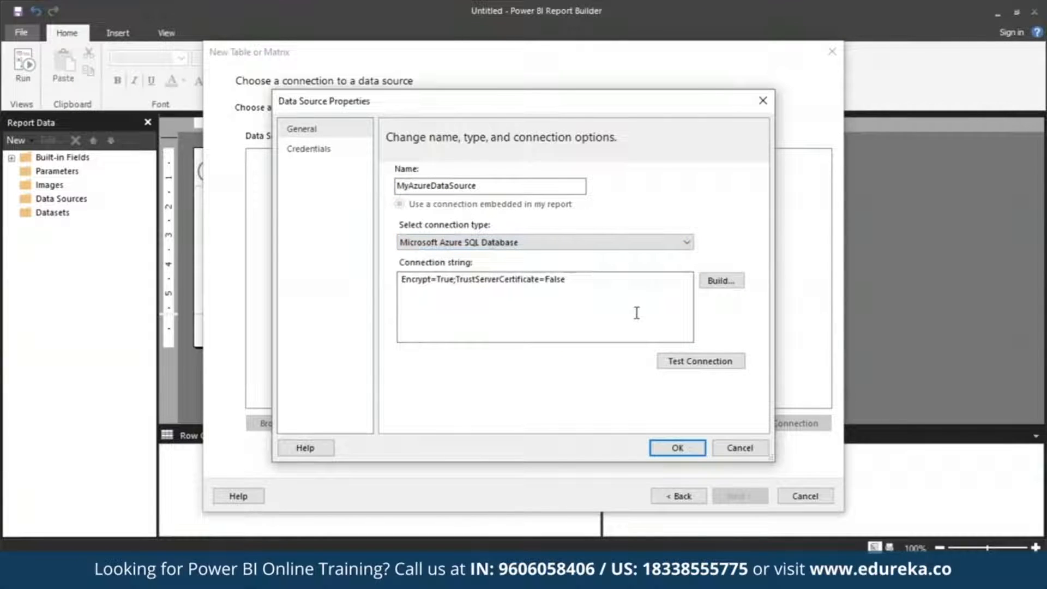
{"action": "left_click", "coordinate": [729, 281]}
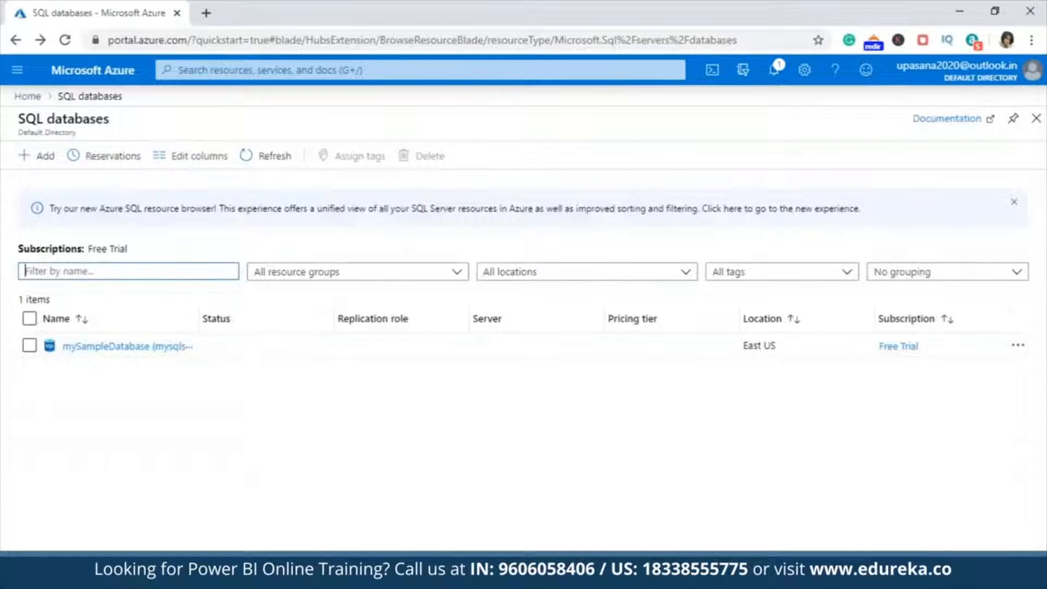
Copy the mySampleDatabase server name from the Azure portal and paste it as the connection's server name
{"action": "left_click", "coordinate": [103, 347]}
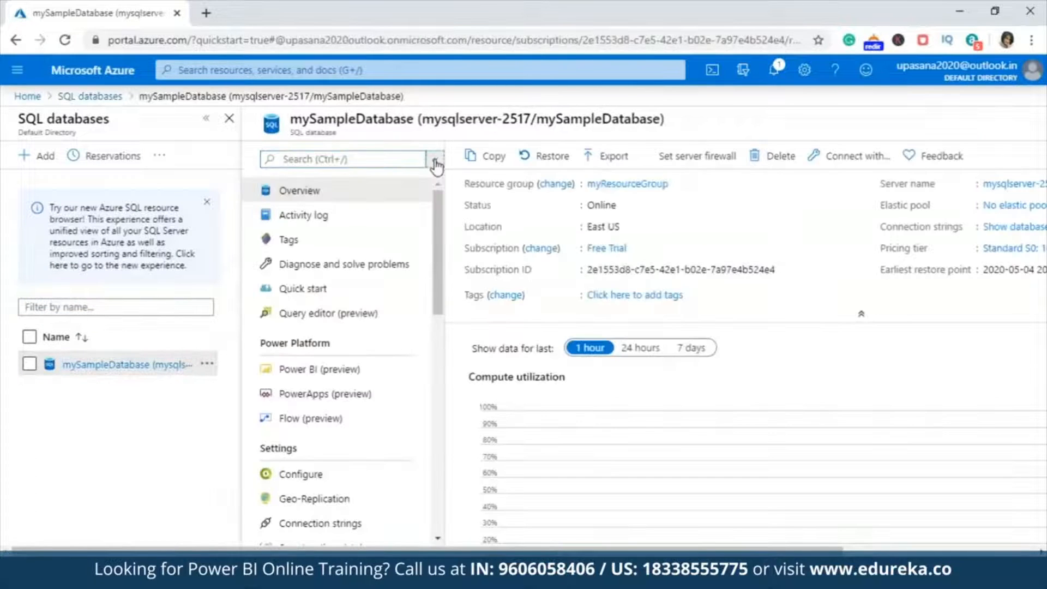
{"action": "left_click", "coordinate": [436, 163]}
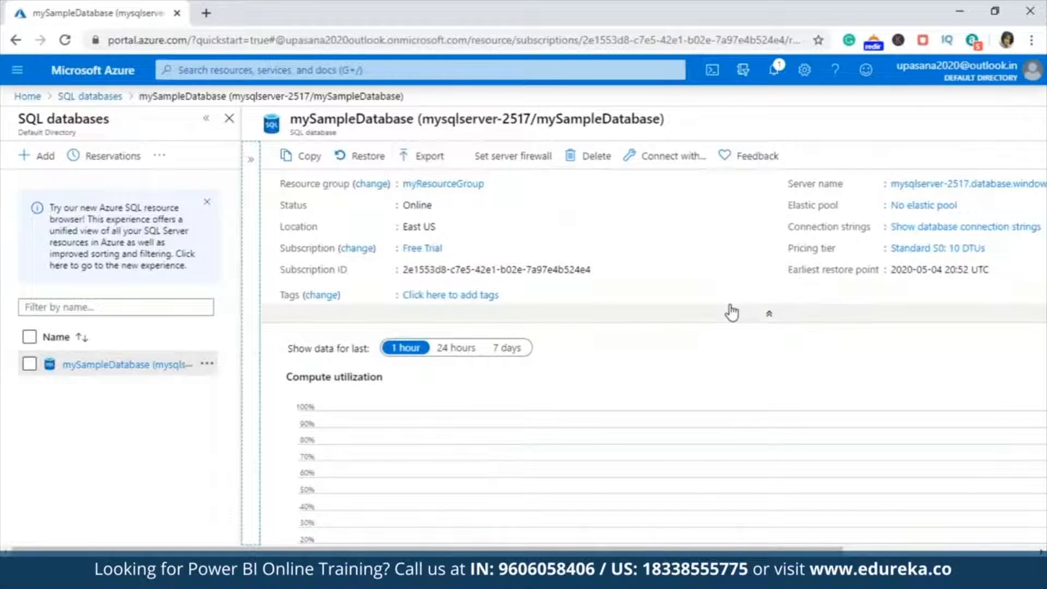
{"action": "left_click_drag", "start_coordinate": [641, 552], "coordinate": [834, 552]}
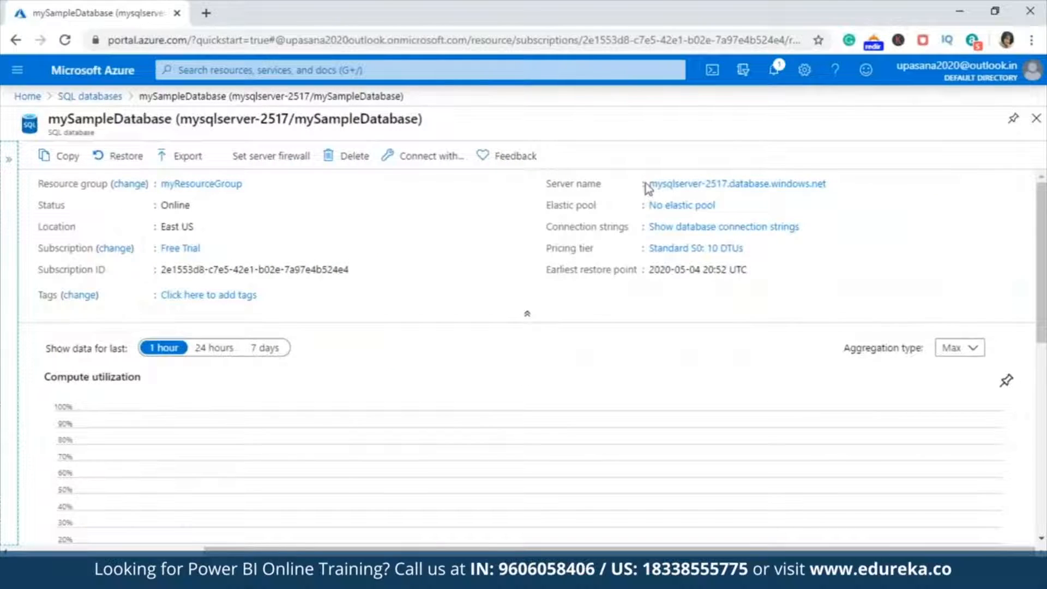
{"action": "left_click_drag", "start_coordinate": [644, 183], "coordinate": [857, 187]}
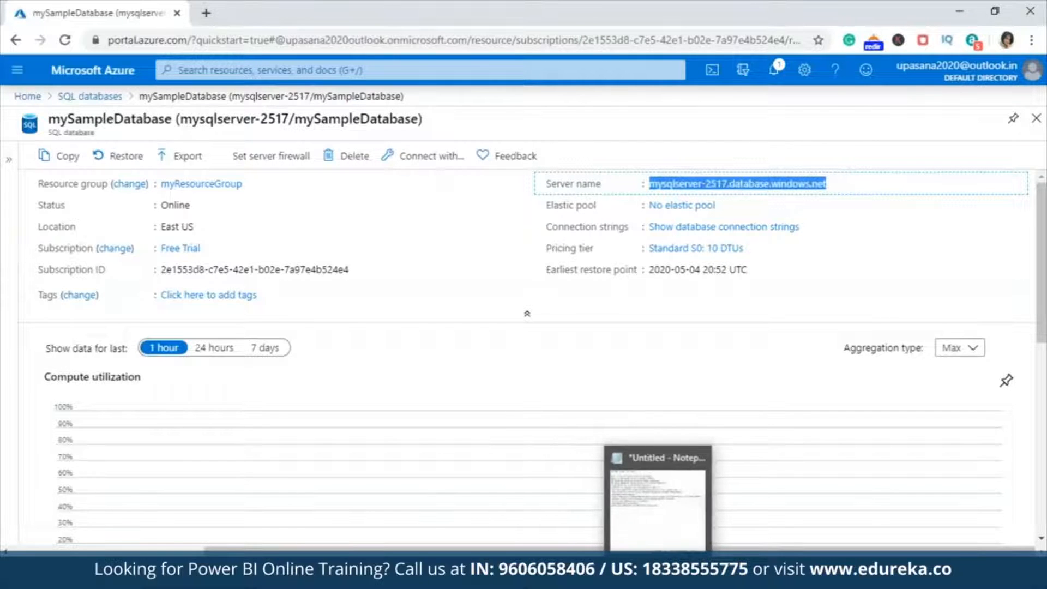
{"action": "left_click", "coordinate": [661, 577]}
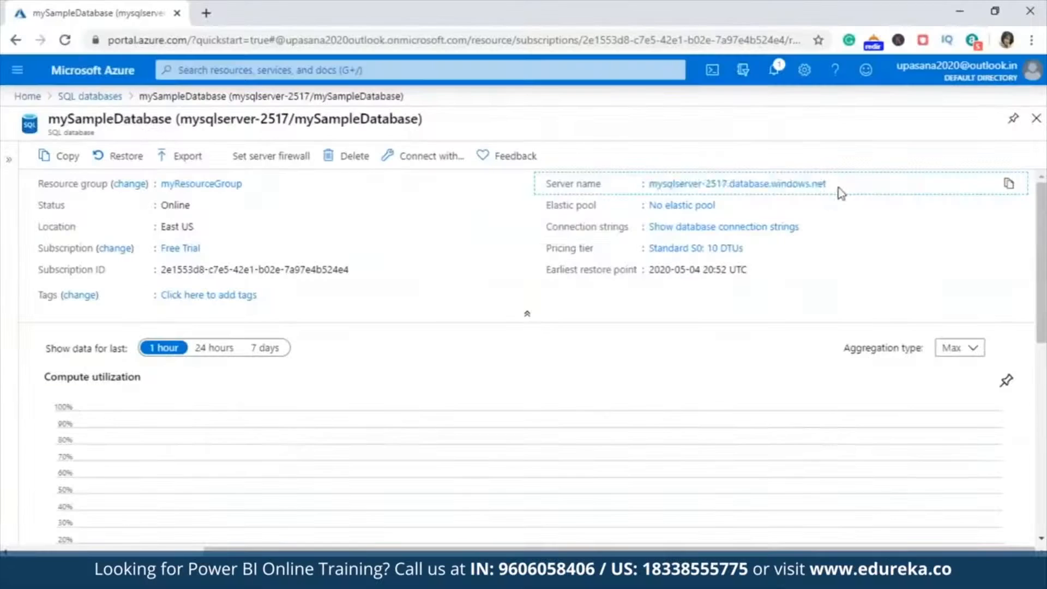
{"action": "left_click_drag", "start_coordinate": [839, 191], "coordinate": [647, 184]}
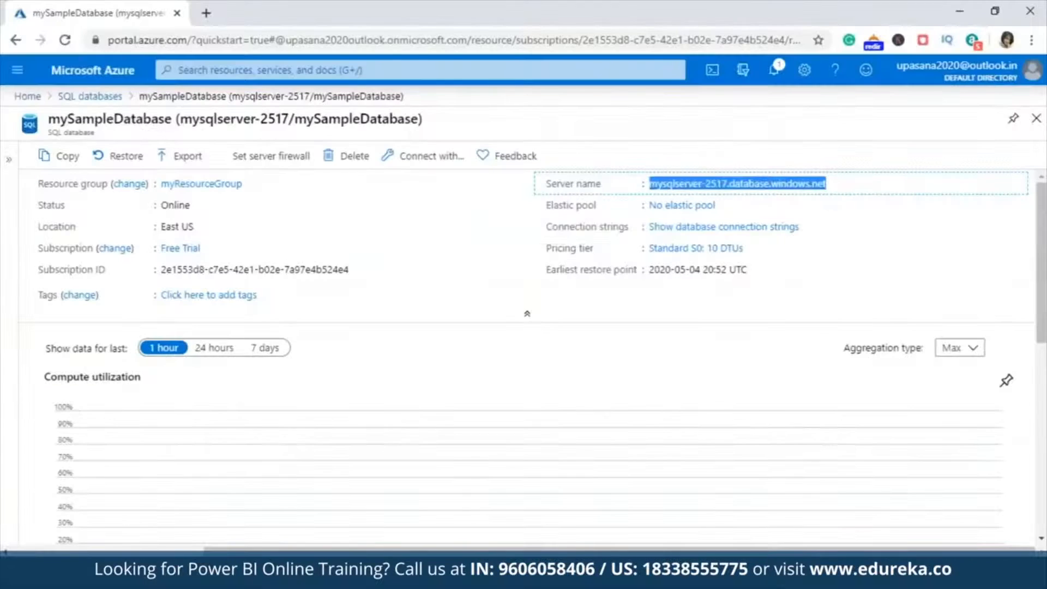
{"action": "left_click", "coordinate": [1009, 188]}
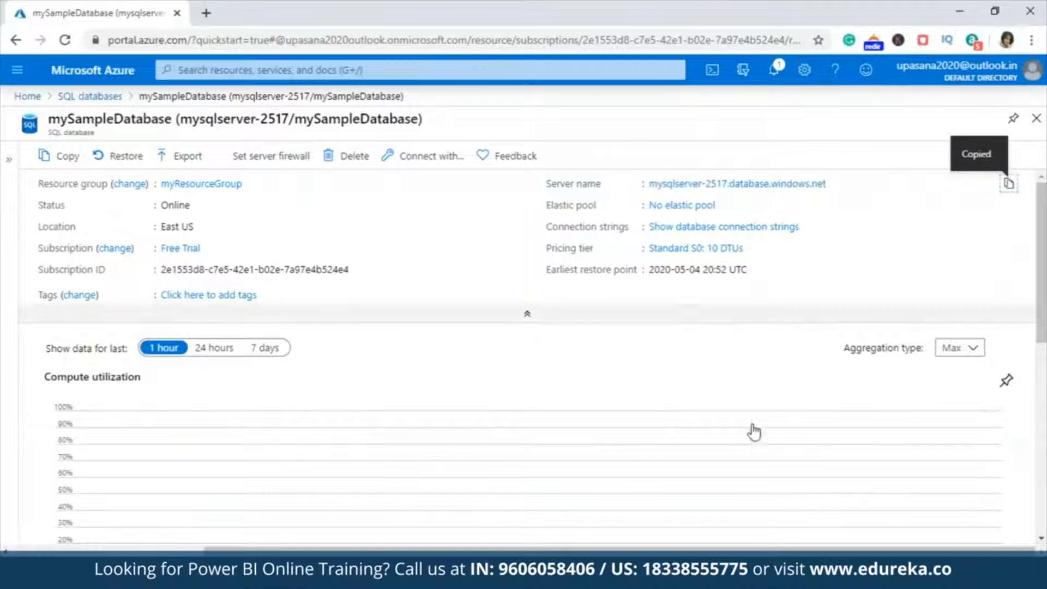
{"action": "left_click", "coordinate": [662, 576]}
{"action": "key", "text": "ctrl+v"}
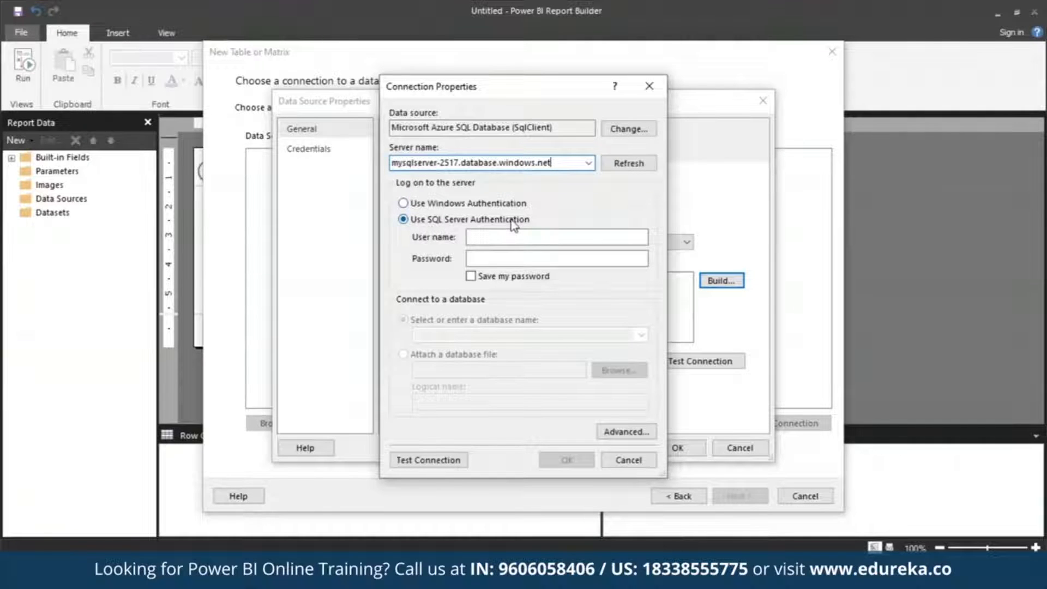
Look up the SQL login name in the database's Query editor in the Azure portal
{"action": "key", "text": "alt+Tab"}
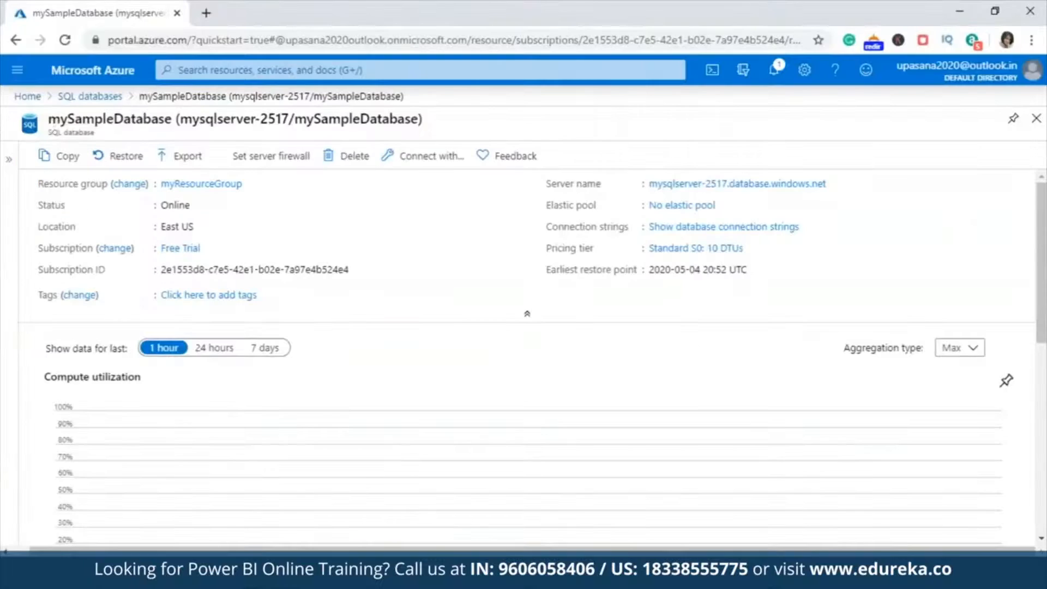
{"action": "left_click", "coordinate": [7, 218]}
{"action": "left_click", "coordinate": [86, 313]}
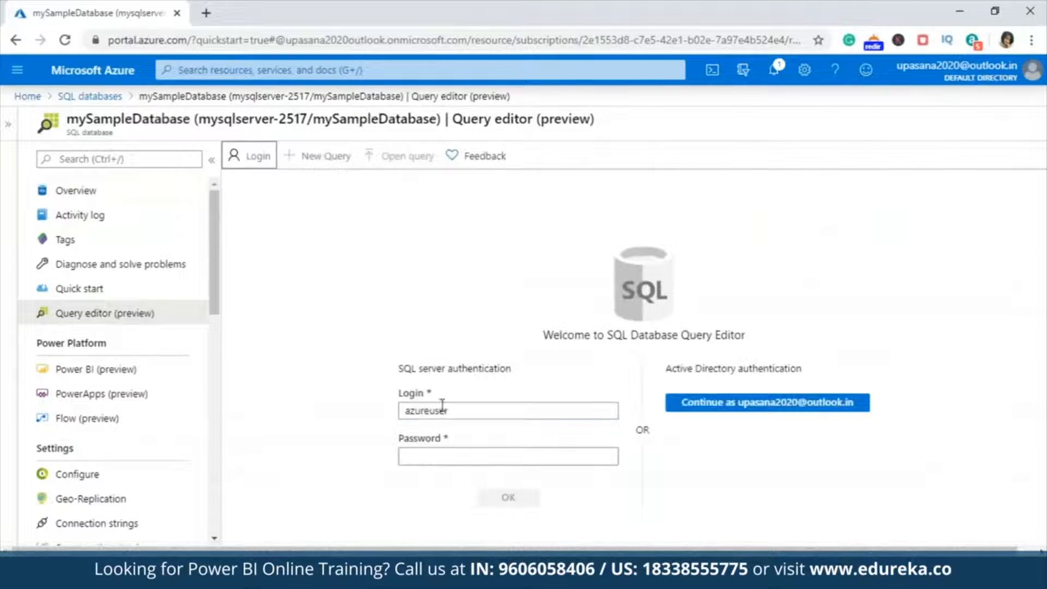
{"action": "left_click_drag", "start_coordinate": [446, 410], "coordinate": [339, 411]}
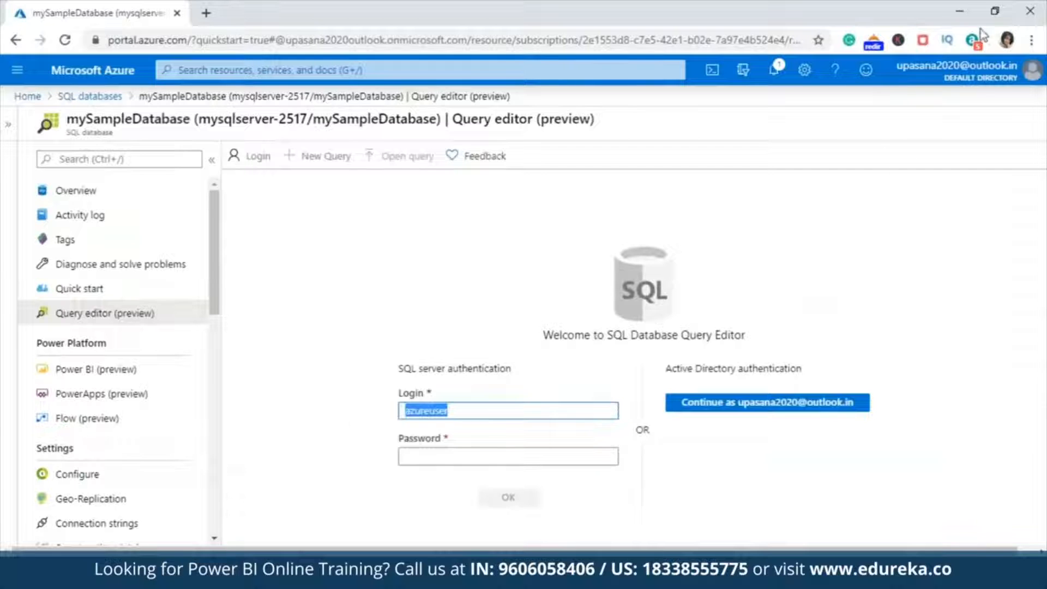
Enter the SQL Server authentication password and turn on Save my password
{"action": "left_click", "coordinate": [962, 7]}
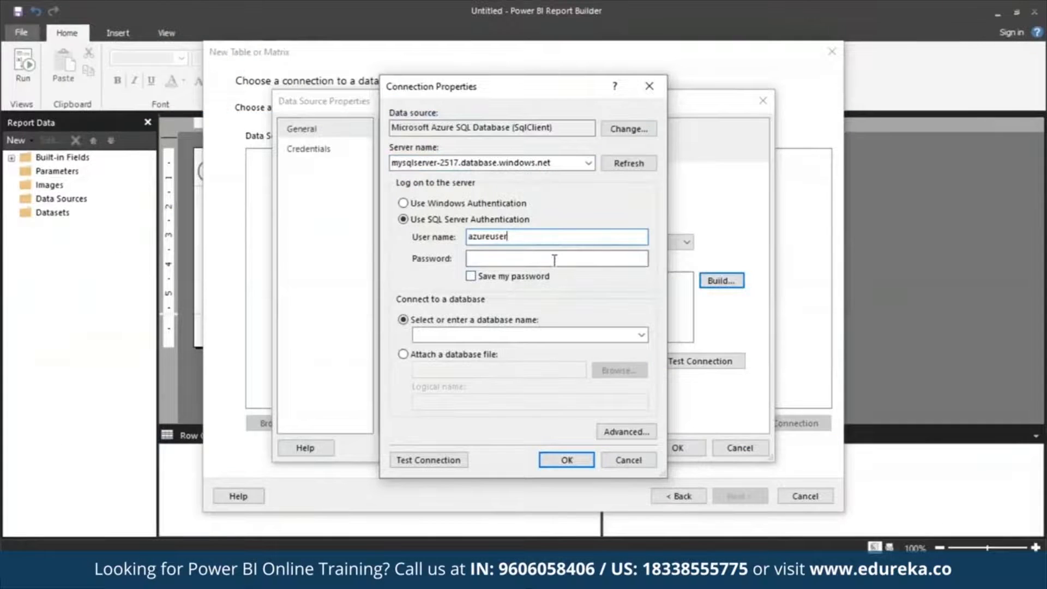
{"action": "left_click", "coordinate": [555, 258]}
{"action": "type", "text": "************"}
{"action": "left_click", "coordinate": [470, 276]}
Choose mySampleDatabase as the database, test the connection, and confirm the connection properties
{"action": "left_click", "coordinate": [642, 335]}
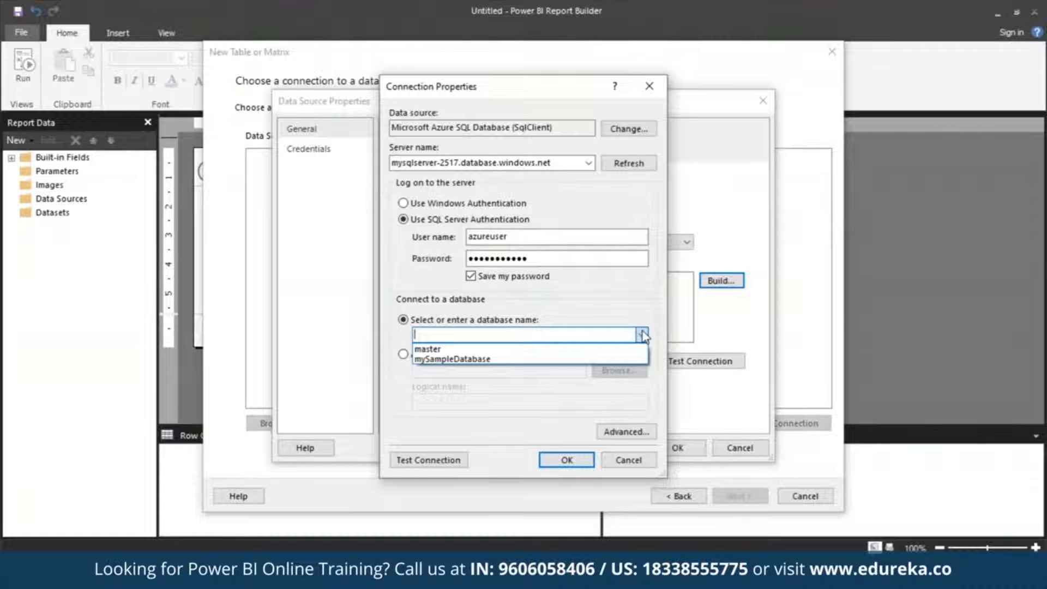
{"action": "left_click", "coordinate": [605, 359]}
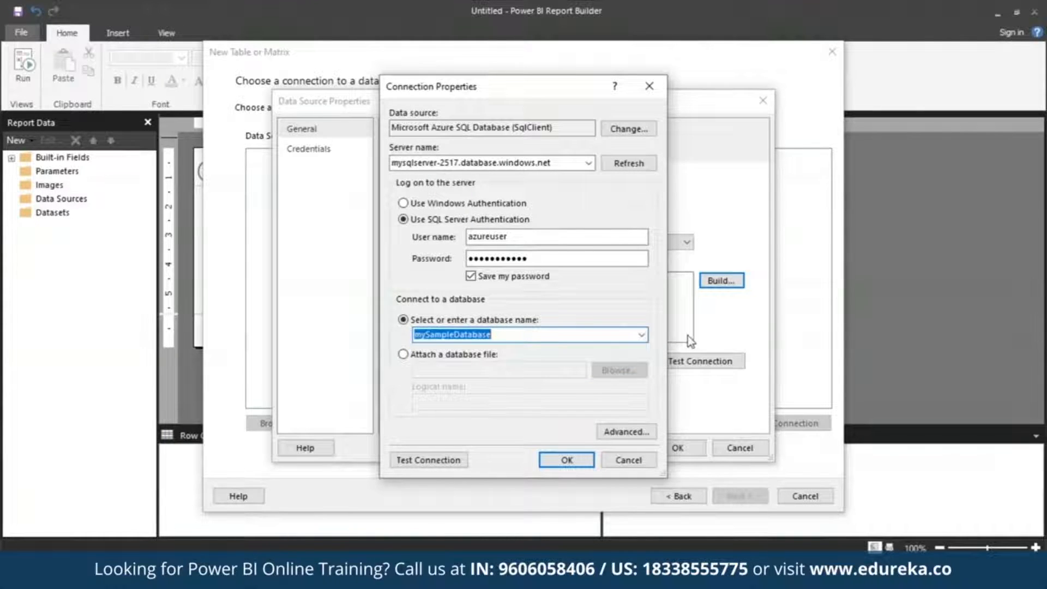
{"action": "left_click", "coordinate": [450, 460]}
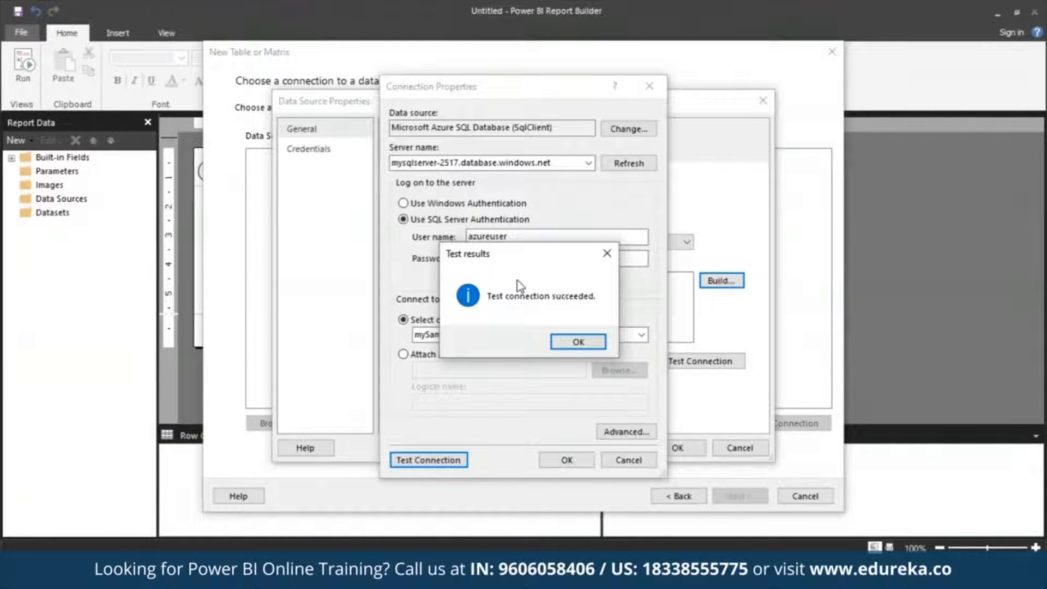
{"action": "left_click", "coordinate": [574, 342]}
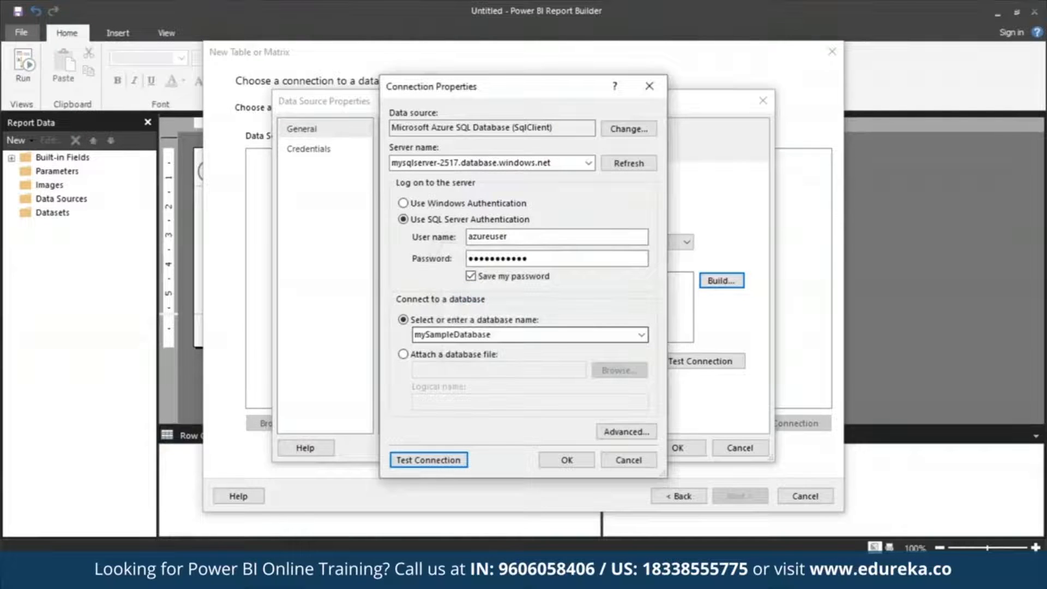
{"action": "left_click", "coordinate": [566, 460]}
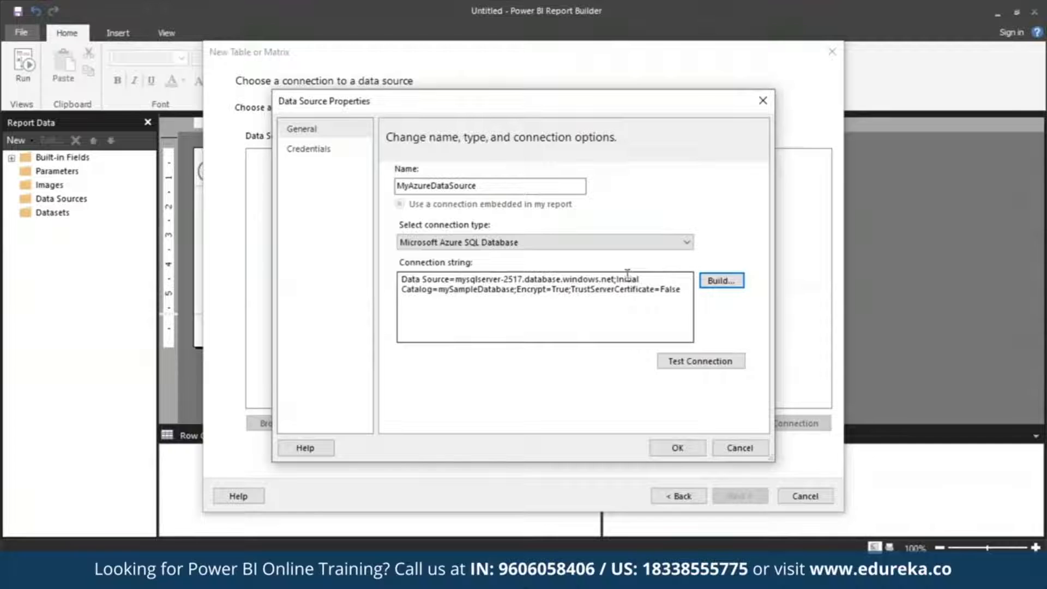
Review the generated connection string and confirm the data source properties
{"action": "left_click", "coordinate": [403, 290]}
{"action": "left_click_drag", "start_coordinate": [403, 291], "coordinate": [695, 322]}
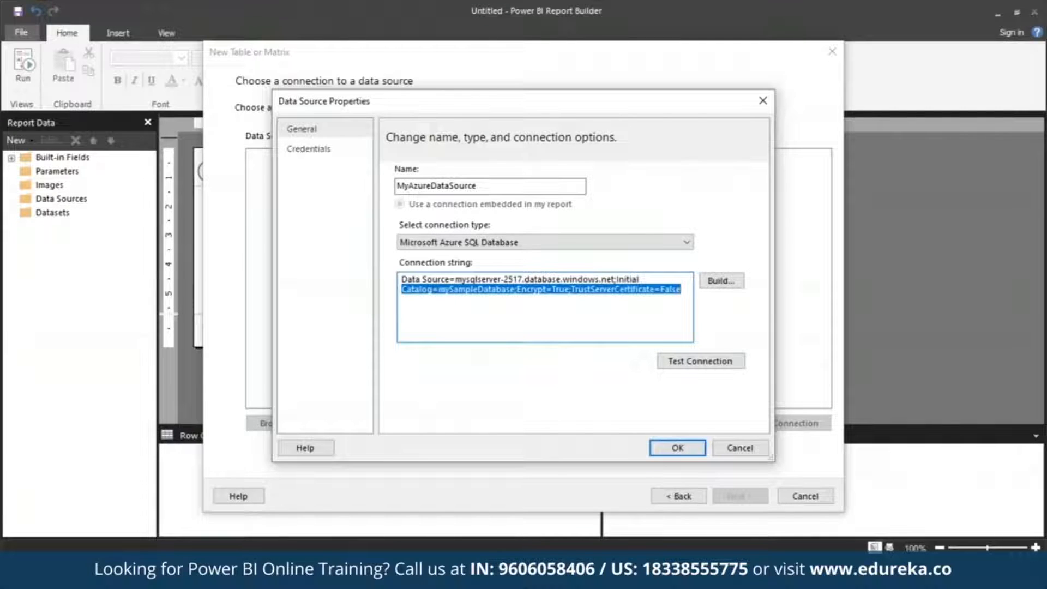
{"action": "left_click", "coordinate": [687, 447]}
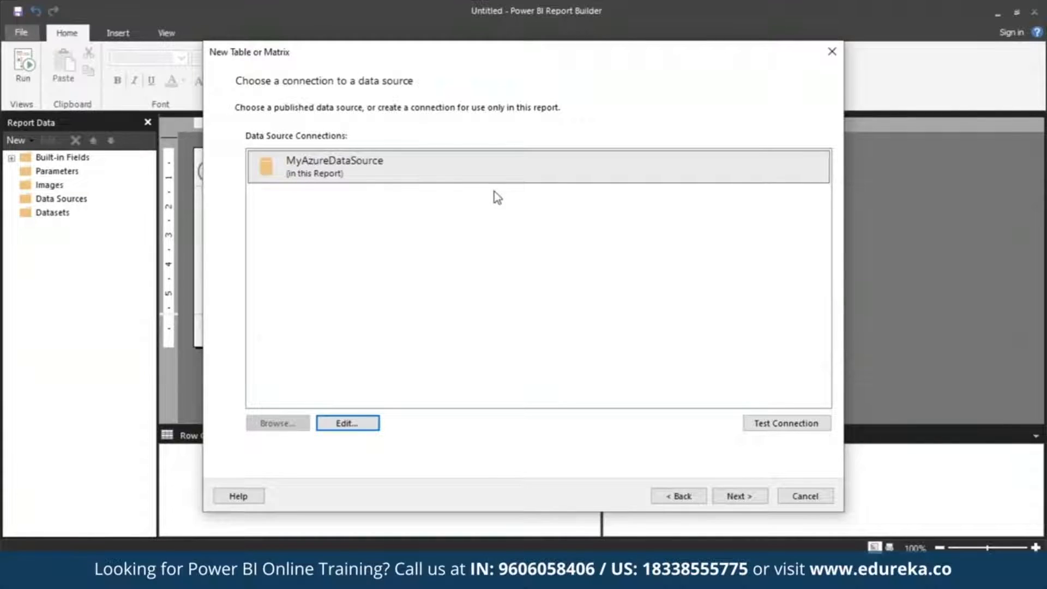
Select the MyAzureDataSource connection and continue to the query design page
{"action": "left_click", "coordinate": [336, 174]}
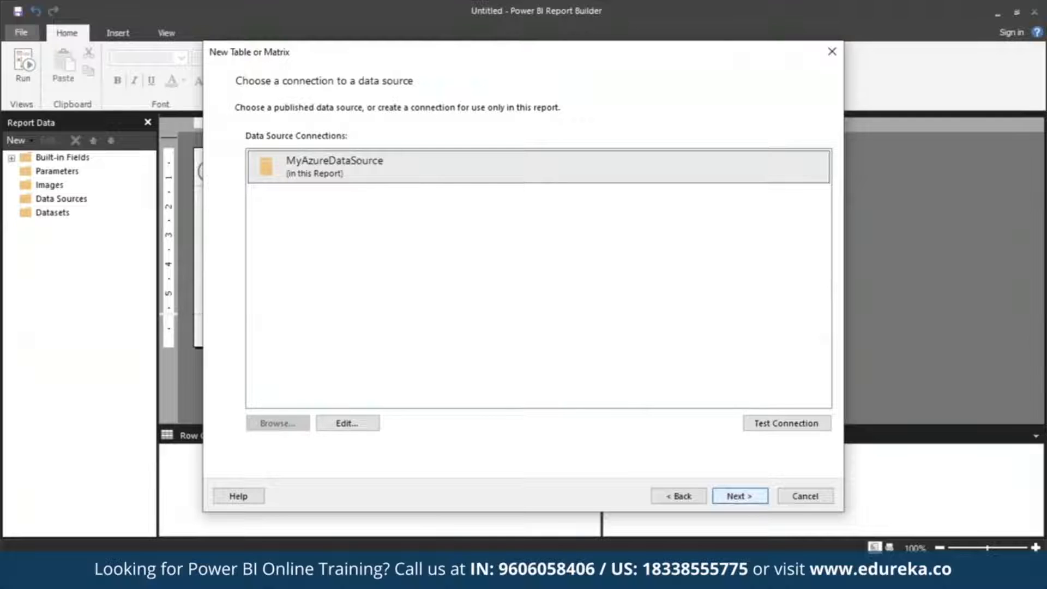
{"action": "left_click", "coordinate": [739, 496]}
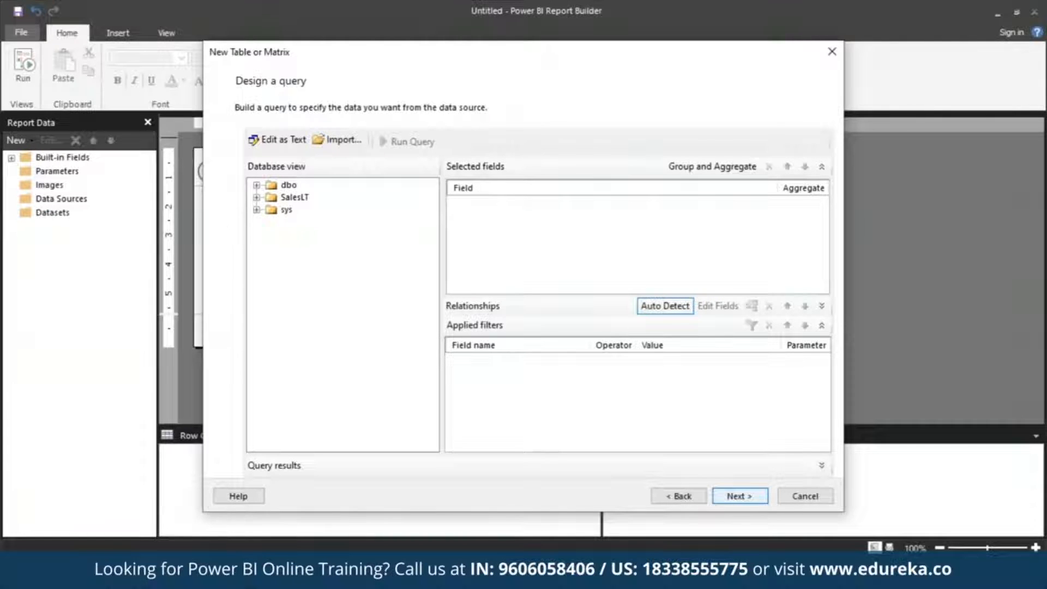
Expand the SalesLT schema and its Tables folder in the database view
{"action": "left_click", "coordinate": [297, 200]}
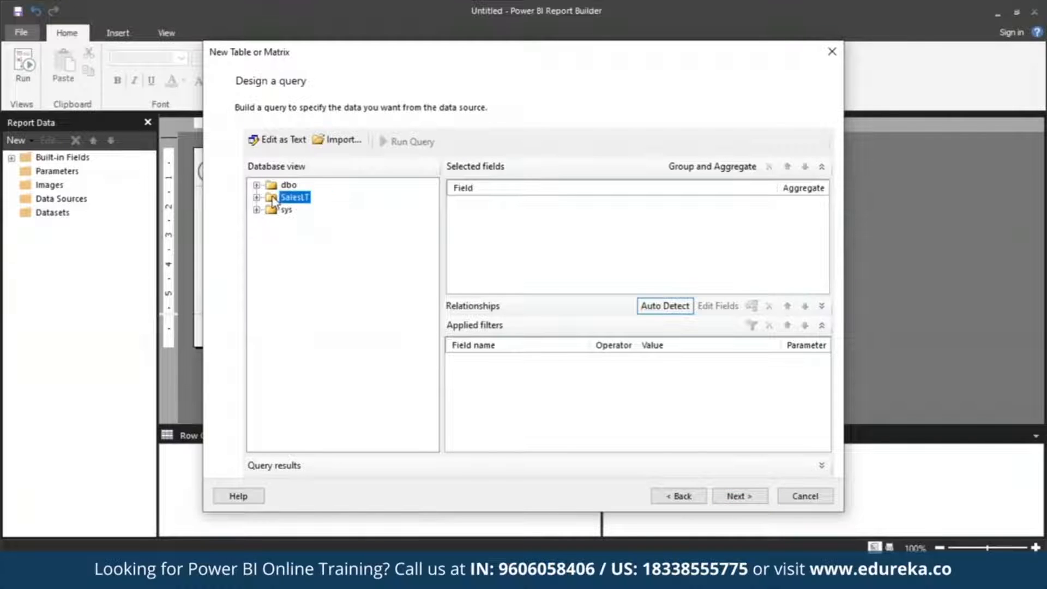
{"action": "left_click", "coordinate": [256, 197]}
{"action": "left_click", "coordinate": [271, 210]}
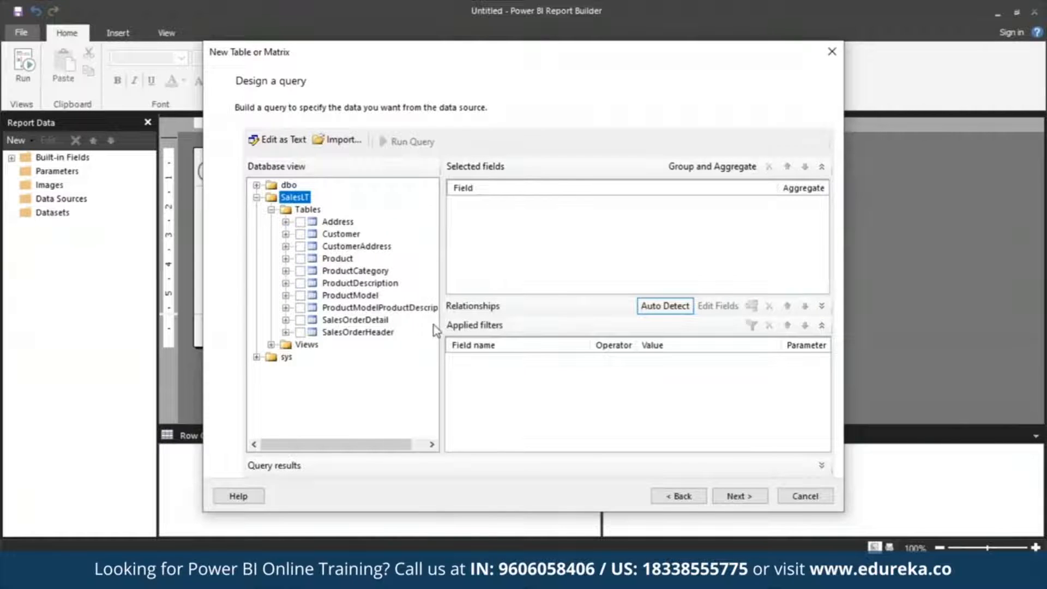
Select the Address, Customer, Product, ProductCategory, SalesOrderDetail and SalesOrderHeader tables for the query
{"action": "left_click", "coordinate": [300, 223]}
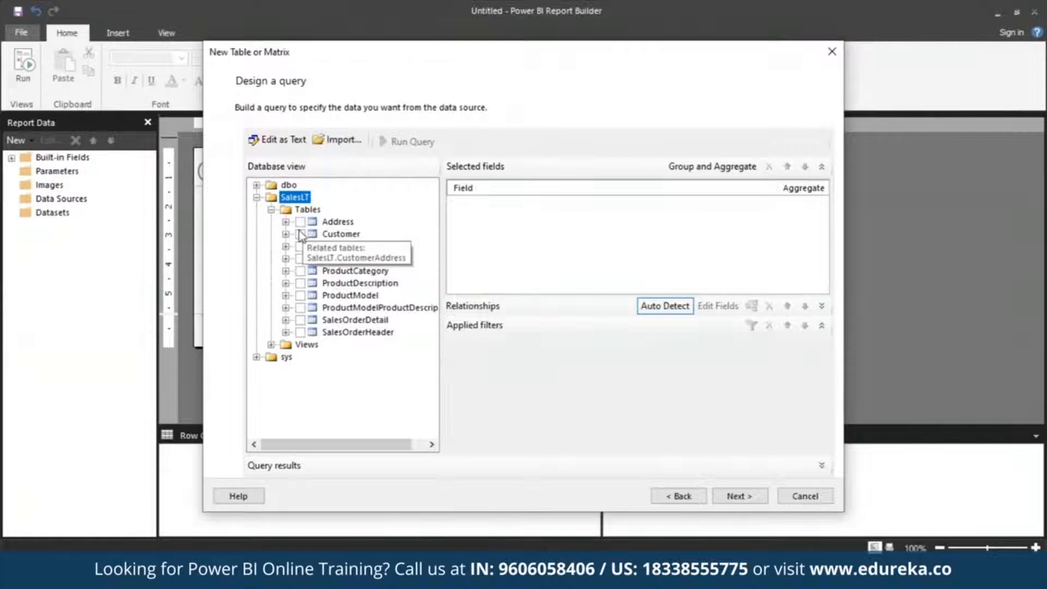
{"action": "left_click", "coordinate": [300, 234]}
{"action": "left_click", "coordinate": [300, 259]}
{"action": "left_click", "coordinate": [301, 271]}
{"action": "left_click", "coordinate": [300, 320]}
{"action": "left_click", "coordinate": [300, 332]}
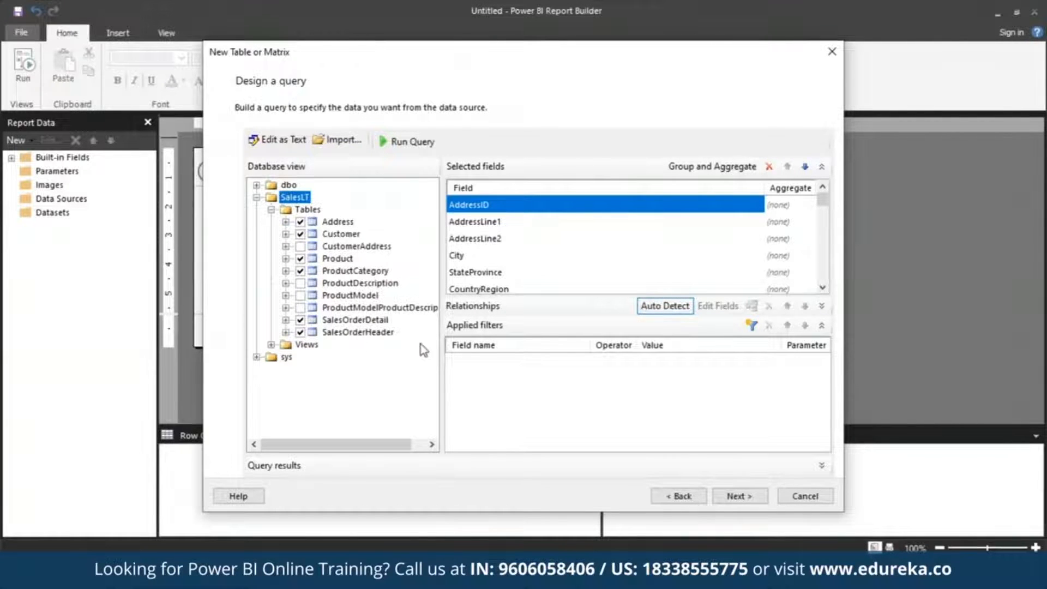
Run the query, scroll through the query results, and continue to the field arrangement page
{"action": "left_click", "coordinate": [403, 141]}
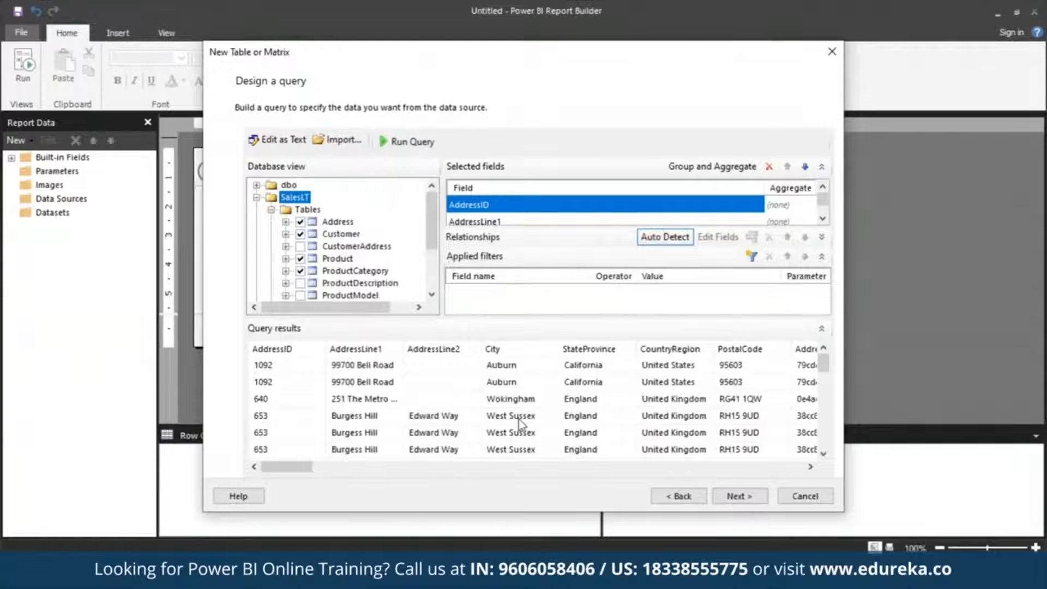
{"action": "left_click_drag", "start_coordinate": [268, 467], "coordinate": [293, 467]}
{"action": "mouse_move", "coordinate": [822, 357]}
{"action": "left_mouse_down"}
{"action": "mouse_move", "coordinate": [838, 422]}
{"action": "mouse_move", "coordinate": [831, 347]}
{"action": "left_mouse_up"}
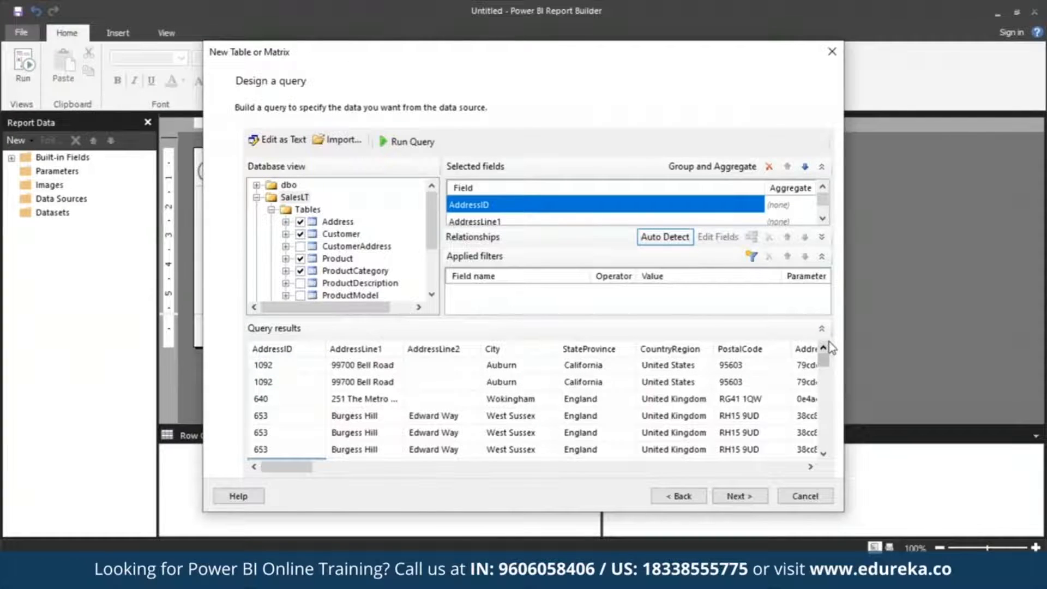
{"action": "left_click", "coordinate": [747, 502]}
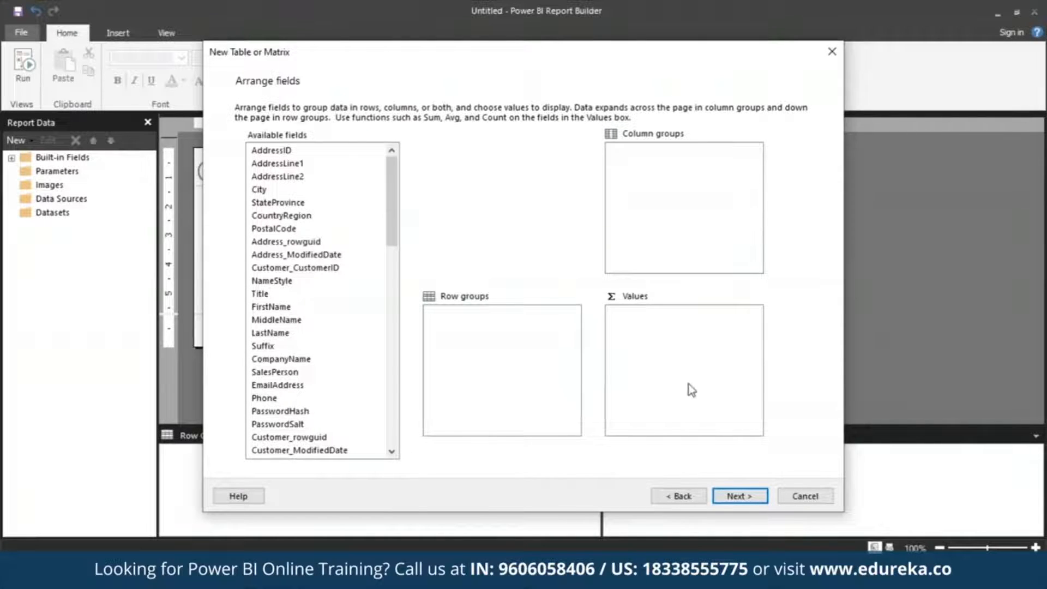
Add CompanyName, SalesOrderNumber and Product_Name as row groups
{"action": "left_click_drag", "start_coordinate": [391, 240], "coordinate": [393, 286]}
{"action": "left_click", "coordinate": [307, 203]}
{"action": "left_click_drag", "start_coordinate": [307, 206], "coordinate": [537, 344]}
{"action": "left_click_drag", "start_coordinate": [392, 289], "coordinate": [396, 398]}
{"action": "left_click", "coordinate": [325, 415]}
{"action": "left_click_drag", "start_coordinate": [325, 417], "coordinate": [497, 382]}
{"action": "left_click_drag", "start_coordinate": [394, 362], "coordinate": [396, 293]}
{"action": "left_click", "coordinate": [305, 189]}
{"action": "left_click_drag", "start_coordinate": [329, 197], "coordinate": [474, 343]}
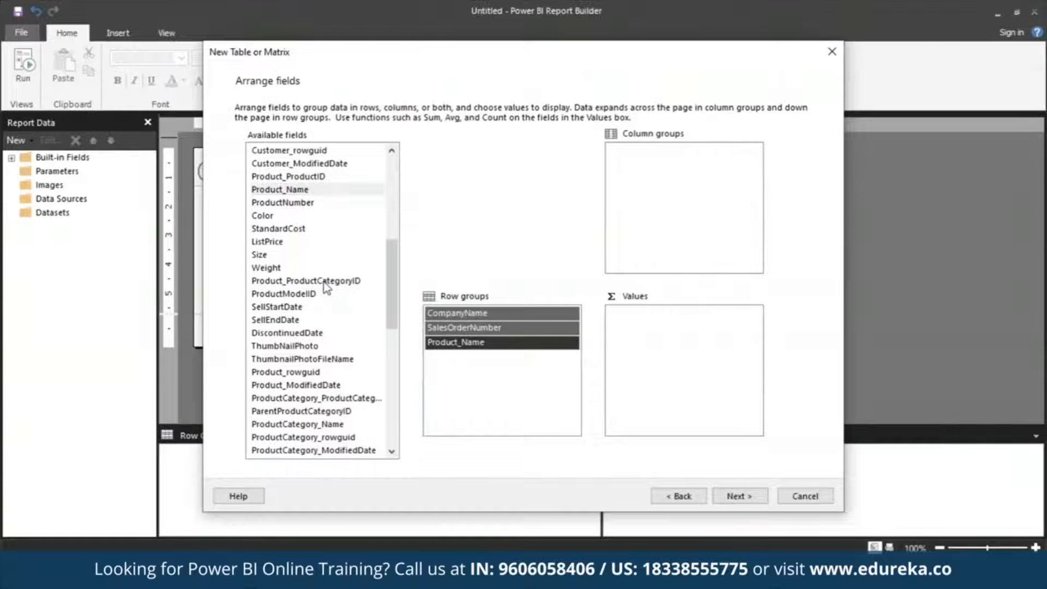
Add OrderQty, UnitPrice and LineTotal to Values and continue to the layout page
{"action": "scroll", "coordinate": [326, 288], "scroll_direction": "up", "scroll_amount": 6}
{"action": "scroll", "coordinate": [305, 338], "scroll_direction": "down", "scroll_amount": 9}
{"action": "left_click_drag", "start_coordinate": [278, 388], "coordinate": [710, 330]}
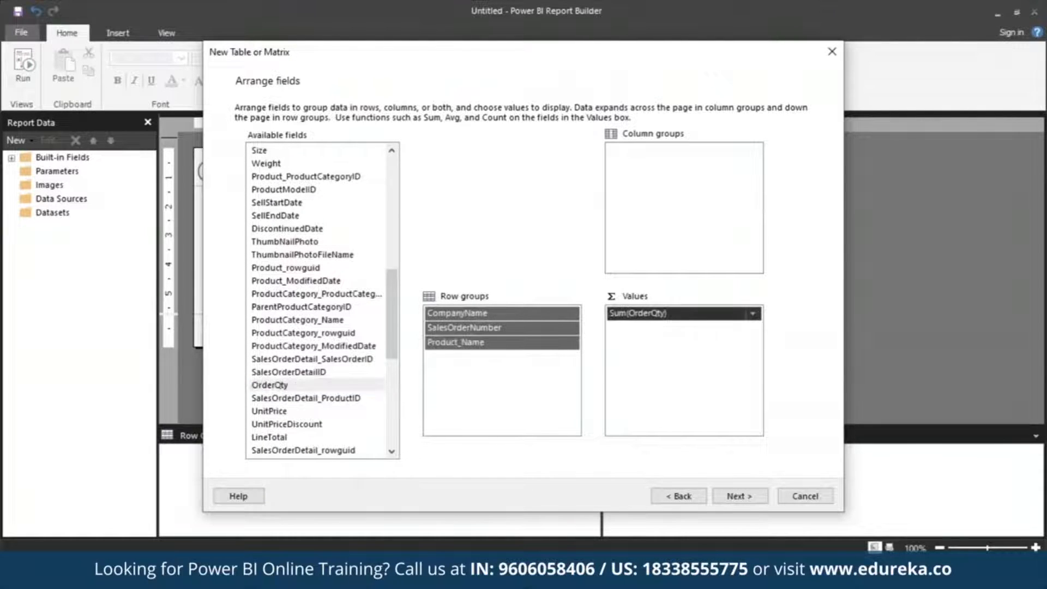
{"action": "left_click_drag", "start_coordinate": [392, 339], "coordinate": [393, 347]}
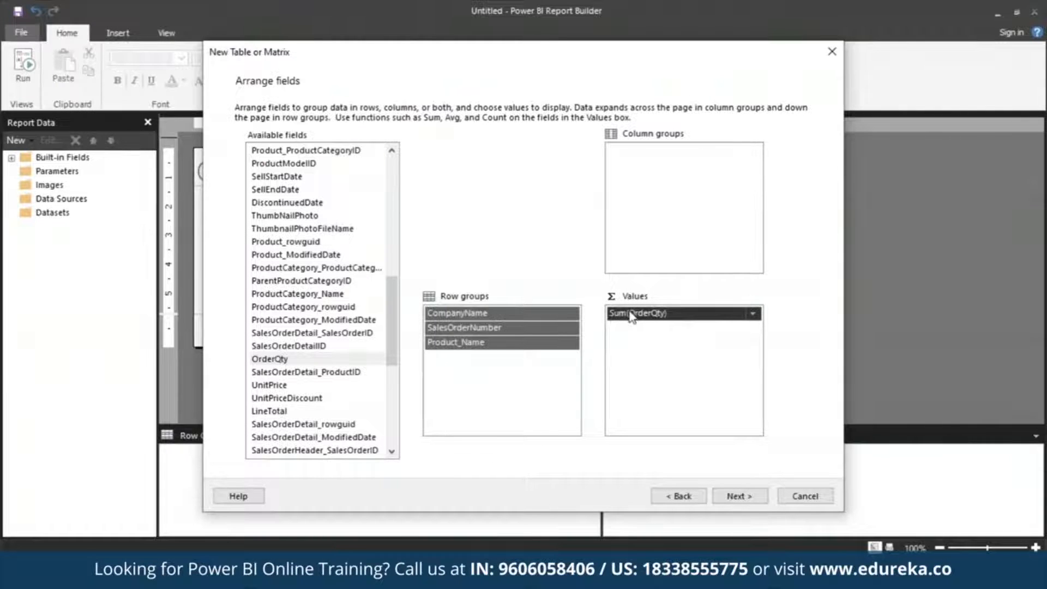
{"action": "left_click_drag", "start_coordinate": [293, 386], "coordinate": [684, 393]}
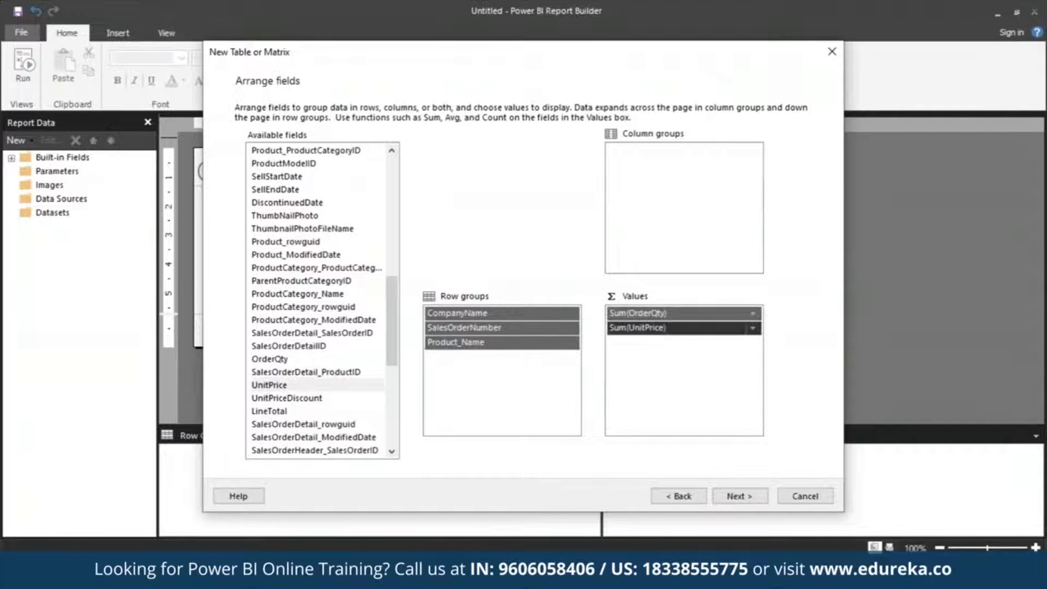
{"action": "left_click_drag", "start_coordinate": [318, 418], "coordinate": [694, 398]}
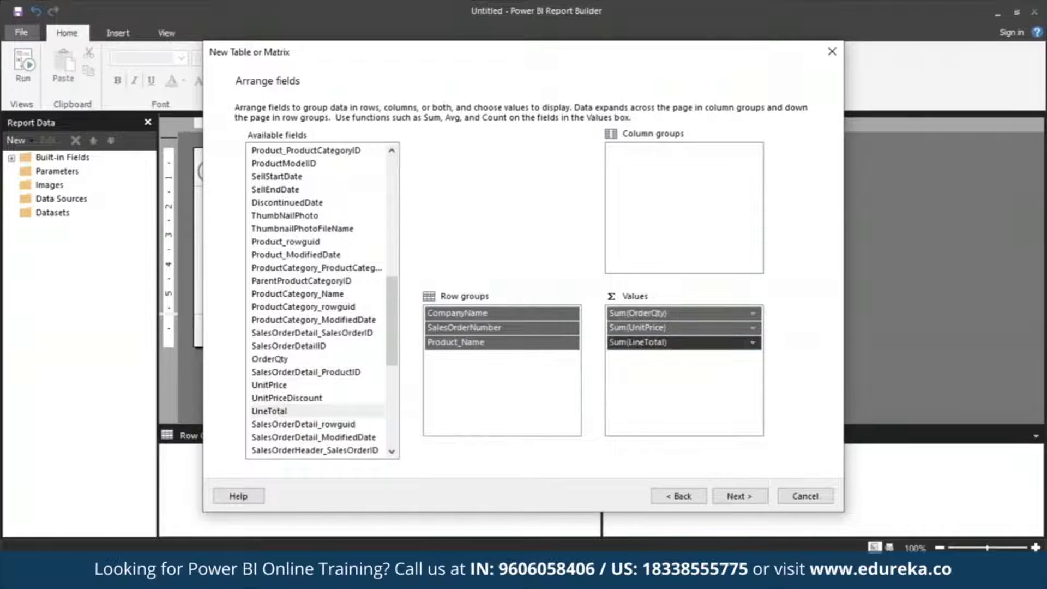
{"action": "left_click", "coordinate": [747, 496]}
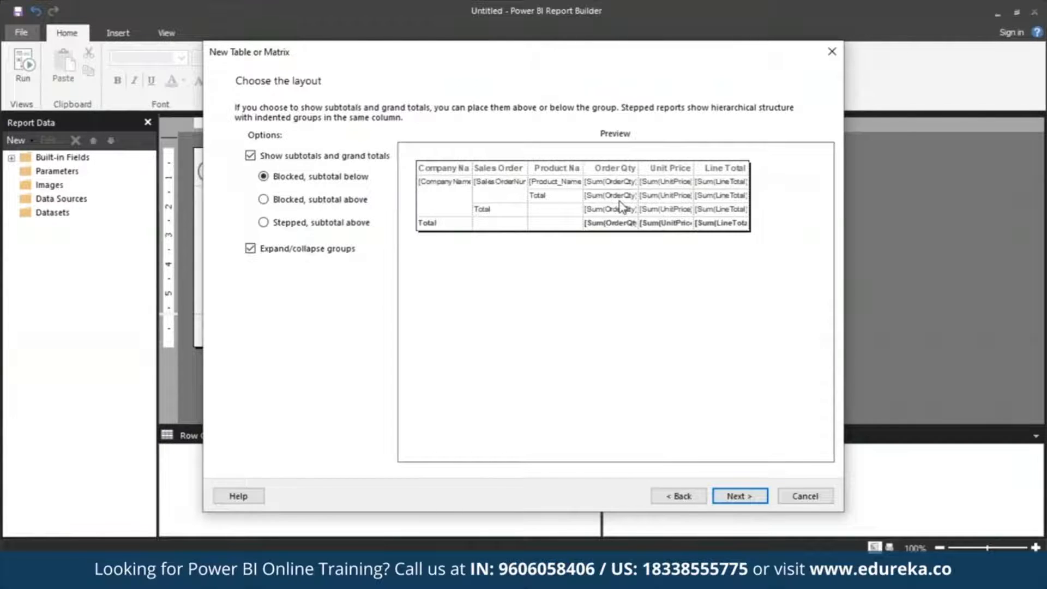
Turn off the expand/collapse groups option and finish the wizard
{"action": "left_click", "coordinate": [251, 249]}
{"action": "left_click", "coordinate": [736, 496]}
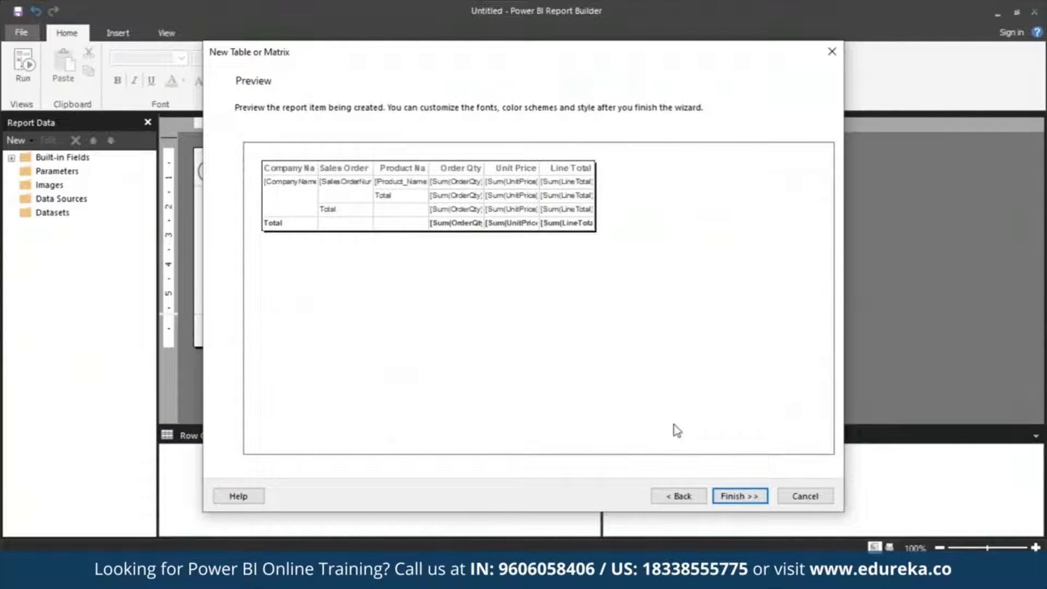
{"action": "left_click", "coordinate": [754, 497]}
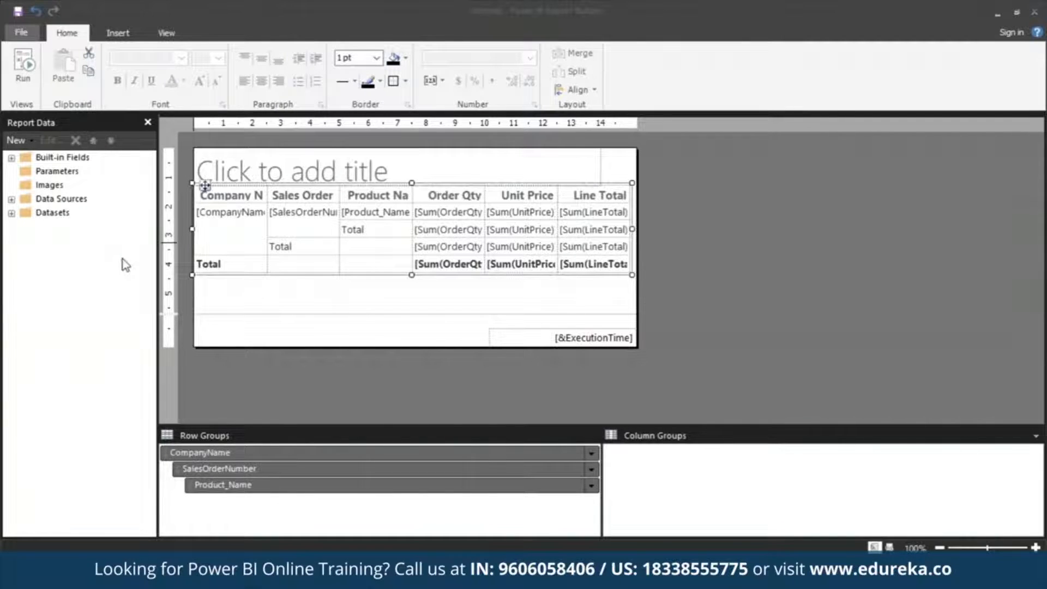
Expand the Datasets folder in Report Data and show the Properties pane
{"action": "left_click", "coordinate": [11, 213]}
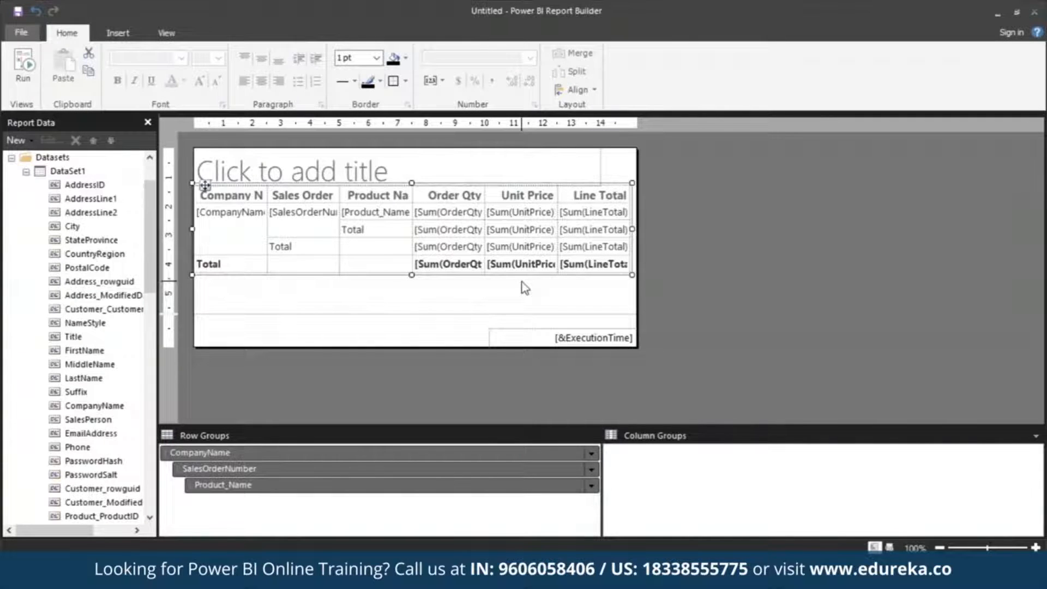
{"action": "left_click", "coordinate": [166, 34]}
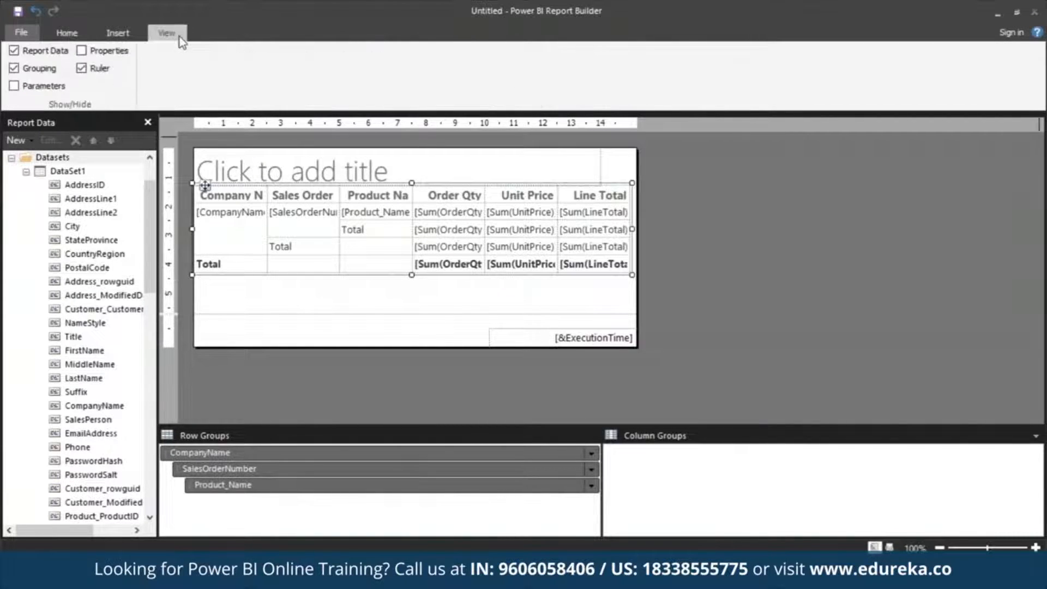
{"action": "left_click", "coordinate": [82, 50]}
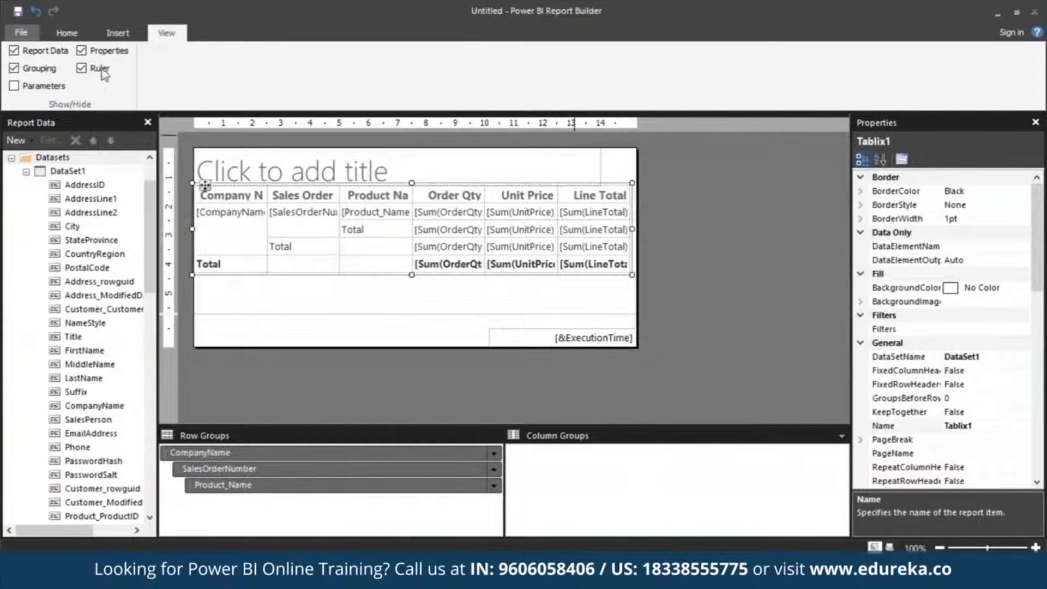
{"action": "left_click", "coordinate": [74, 34]}
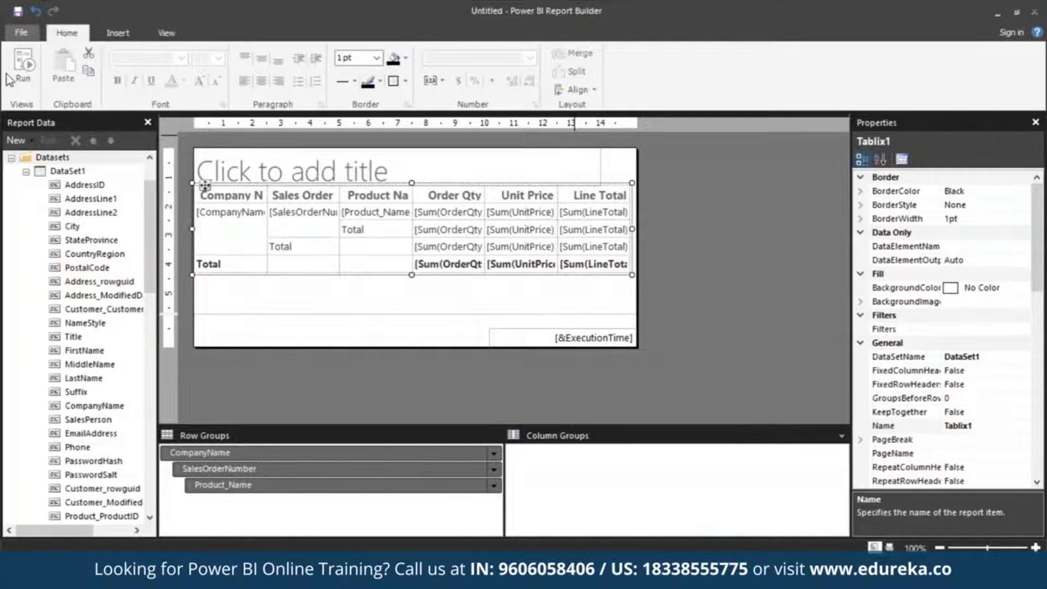
Run the report, view it in print layout, and return to design view
{"action": "left_click", "coordinate": [27, 76]}
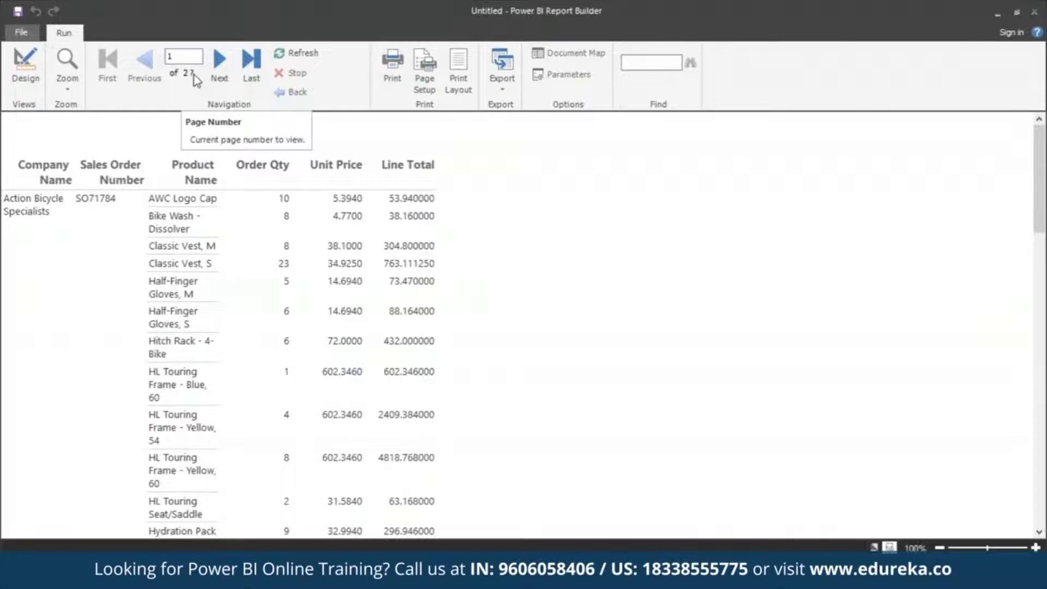
{"action": "left_click", "coordinate": [461, 75]}
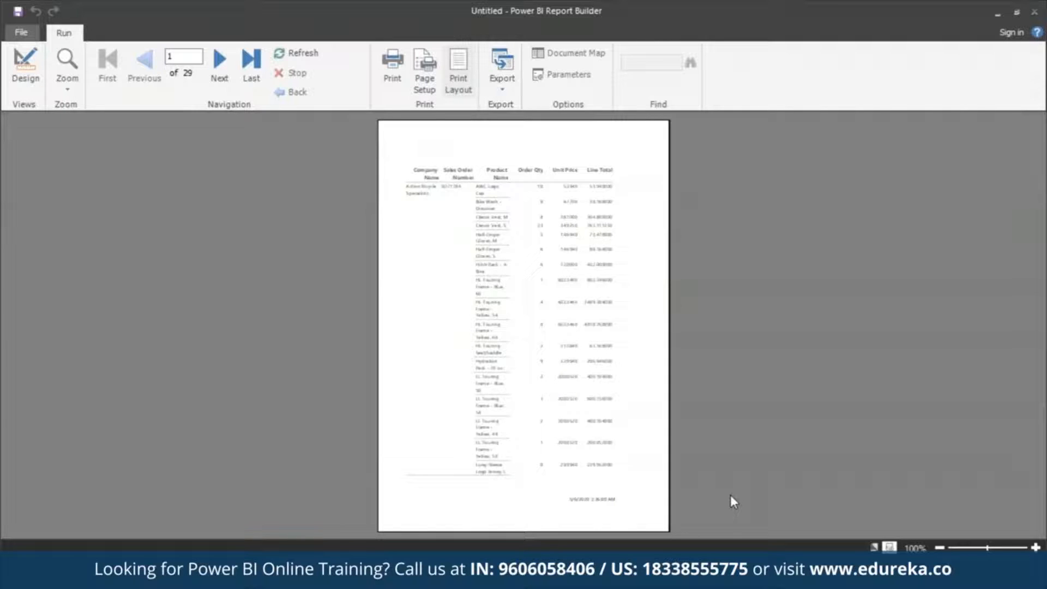
{"action": "left_click", "coordinate": [35, 73]}
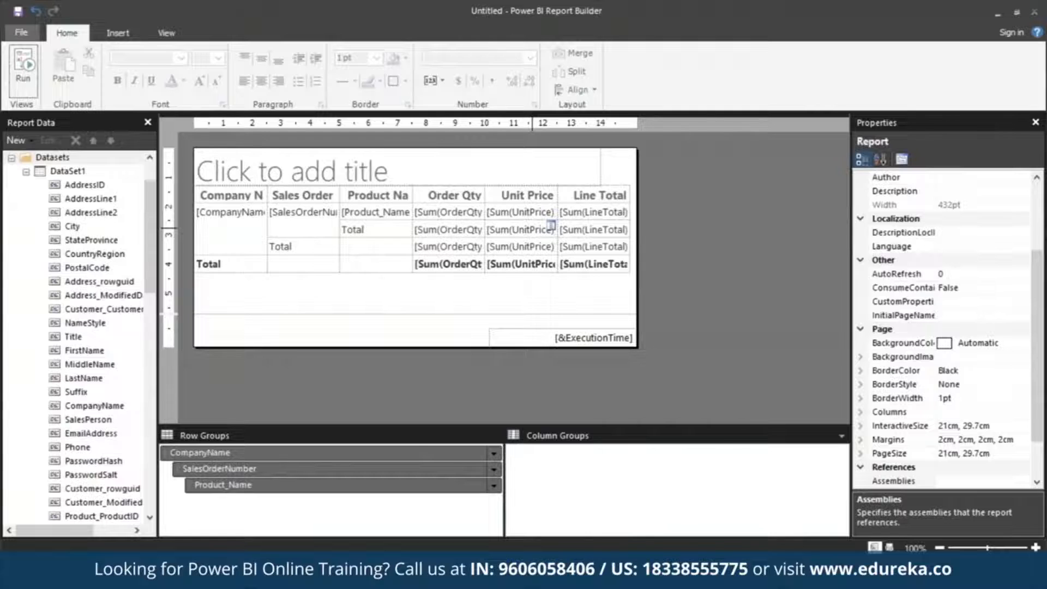
Widen the report body to about 18 cm and slightly increase its height
{"action": "left_click_drag", "start_coordinate": [636, 153], "coordinate": [723, 154]}
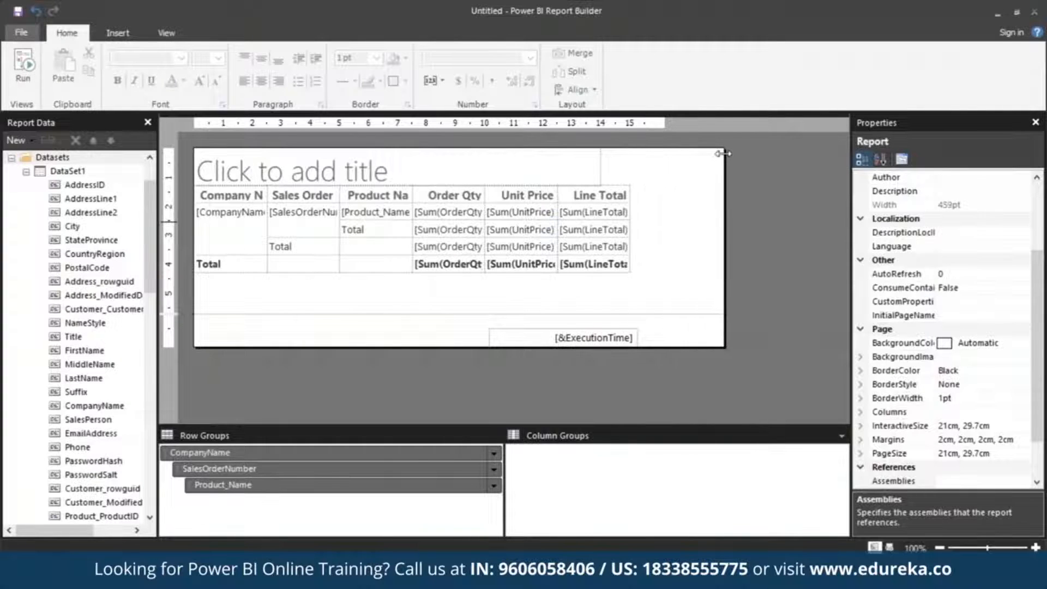
{"action": "mouse_move", "coordinate": [234, 347]}
{"action": "left_mouse_down"}
{"action": "mouse_move", "coordinate": [227, 388]}
{"action": "mouse_move", "coordinate": [226, 351]}
{"action": "left_mouse_up"}
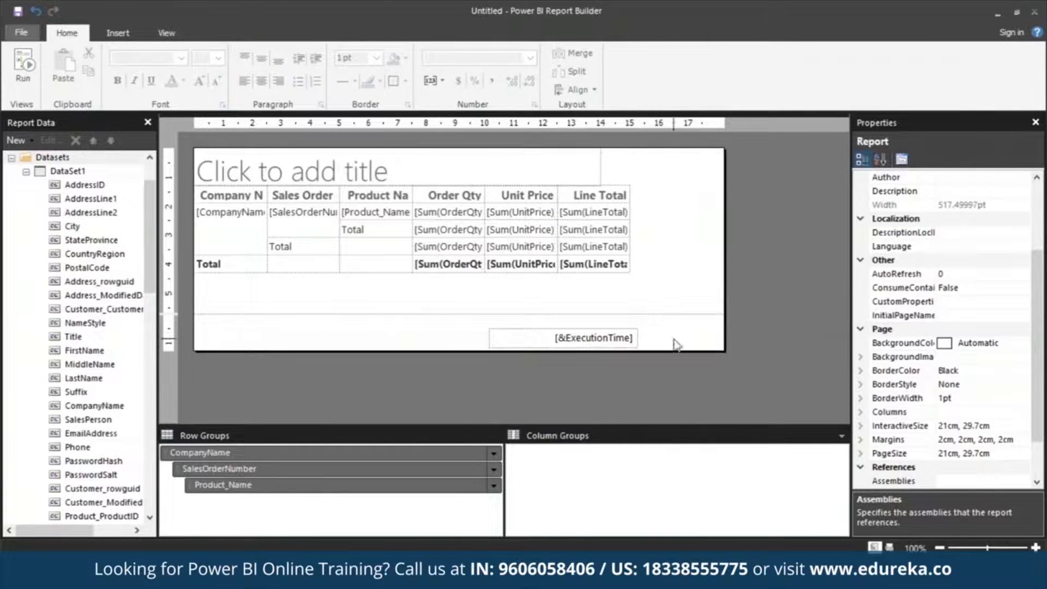
{"action": "left_click", "coordinate": [166, 33]}
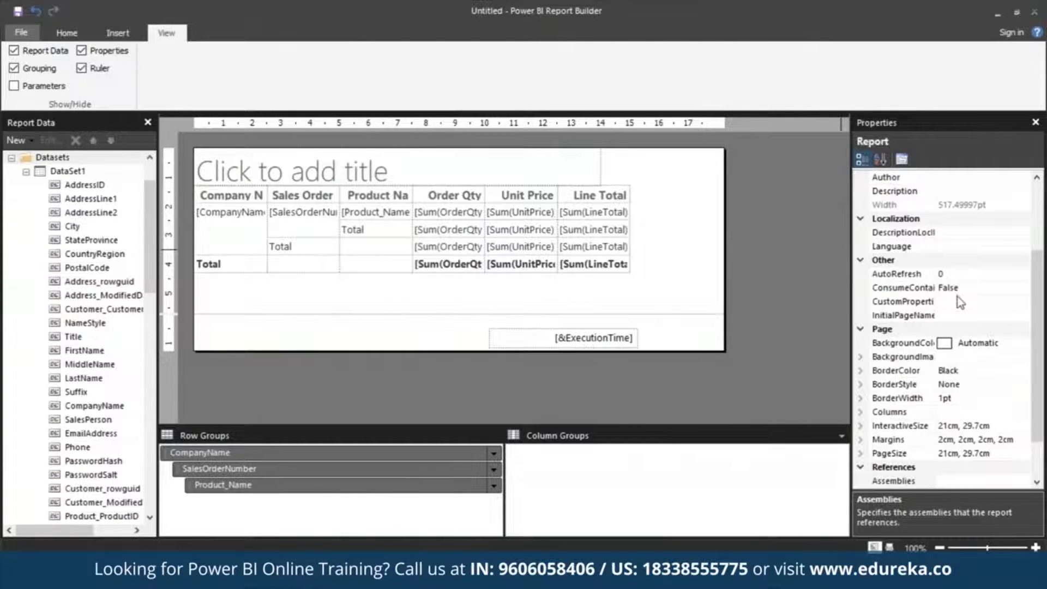
Set the report's left and right margins to 1.9cm
{"action": "left_click", "coordinate": [859, 440]}
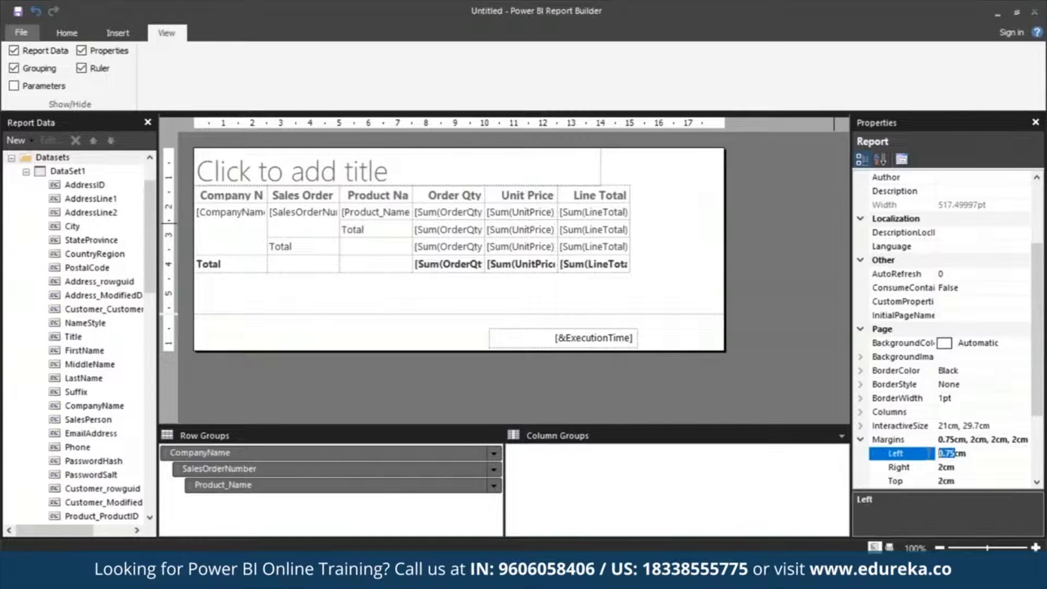
{"action": "type", "text": "1.9"}
{"action": "left_click", "coordinate": [940, 468]}
{"action": "left_click_drag", "start_coordinate": [942, 468], "coordinate": [936, 468]}
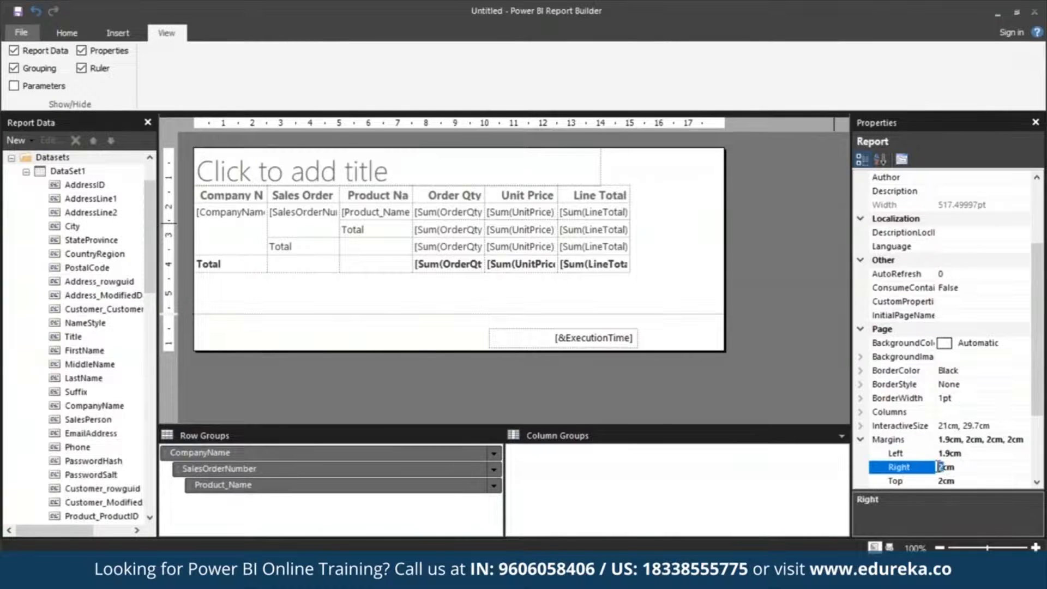
{"action": "type", "text": "1.9"}
{"action": "left_click", "coordinate": [809, 373]}
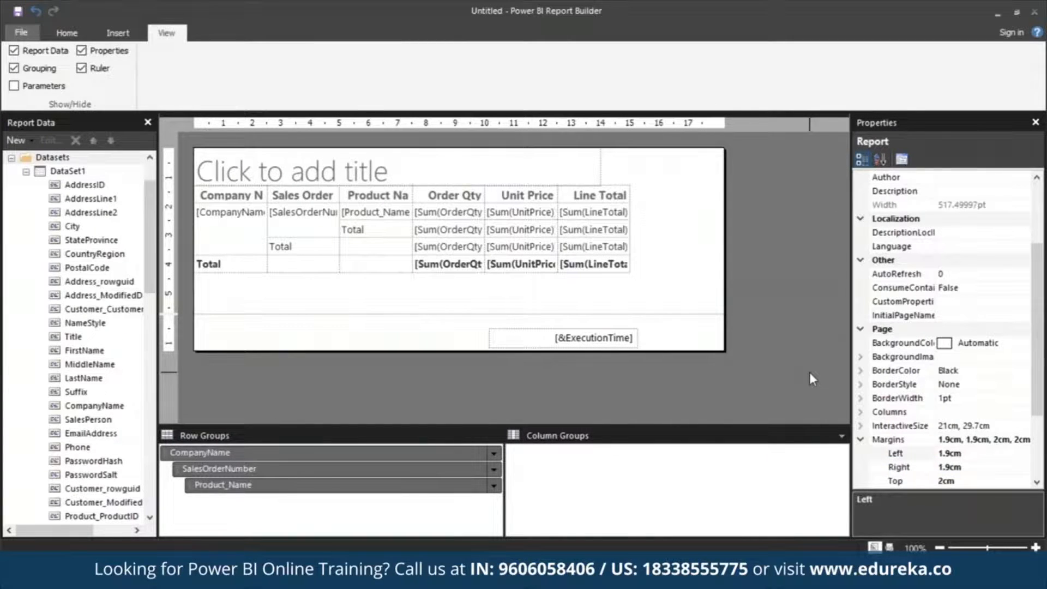
Enter the report title "Sales by Company"
{"action": "left_click", "coordinate": [297, 166]}
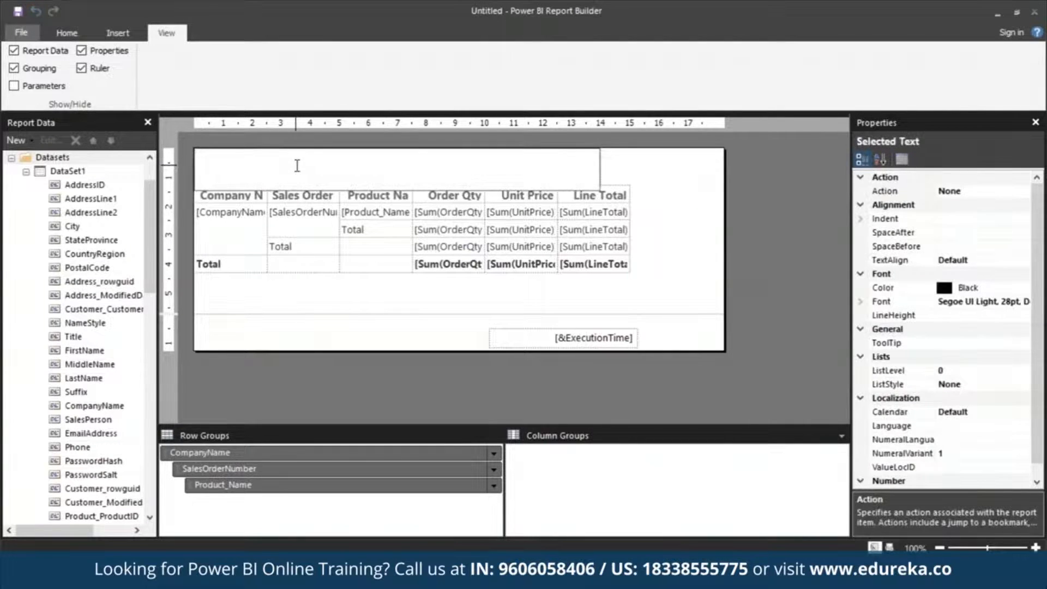
{"action": "type", "text": "Sales by"}
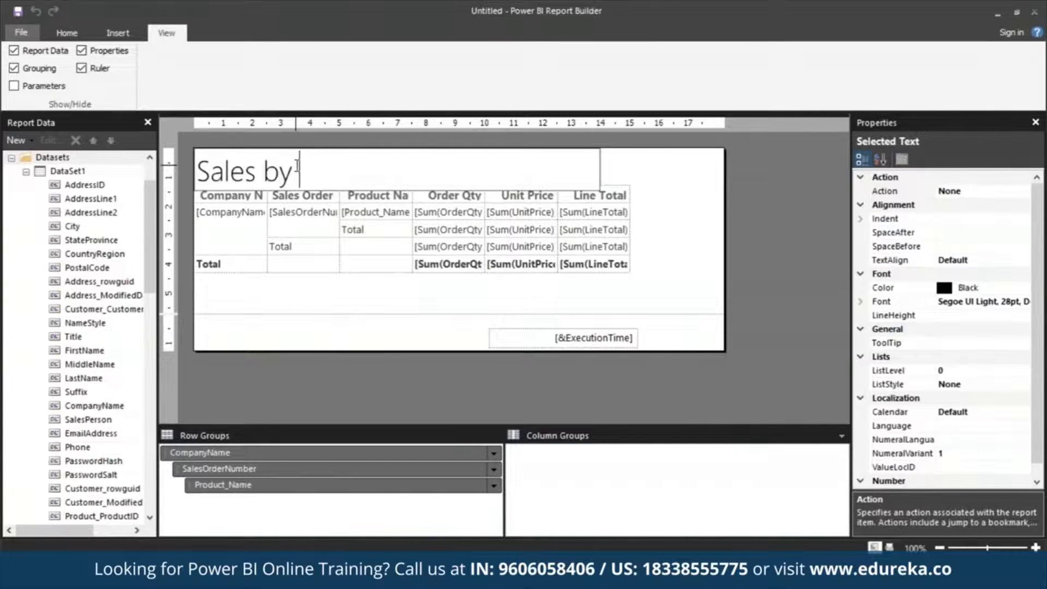
{"action": "type", "text": " Company"}
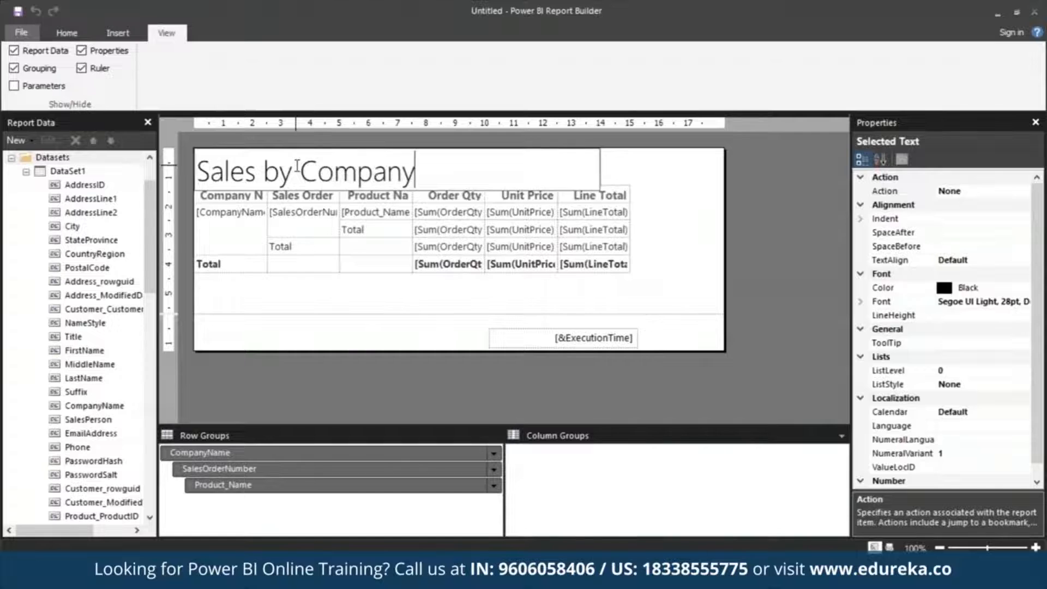
Select all the title text and set its font color to Blue
{"action": "key", "text": "ctrl+a"}
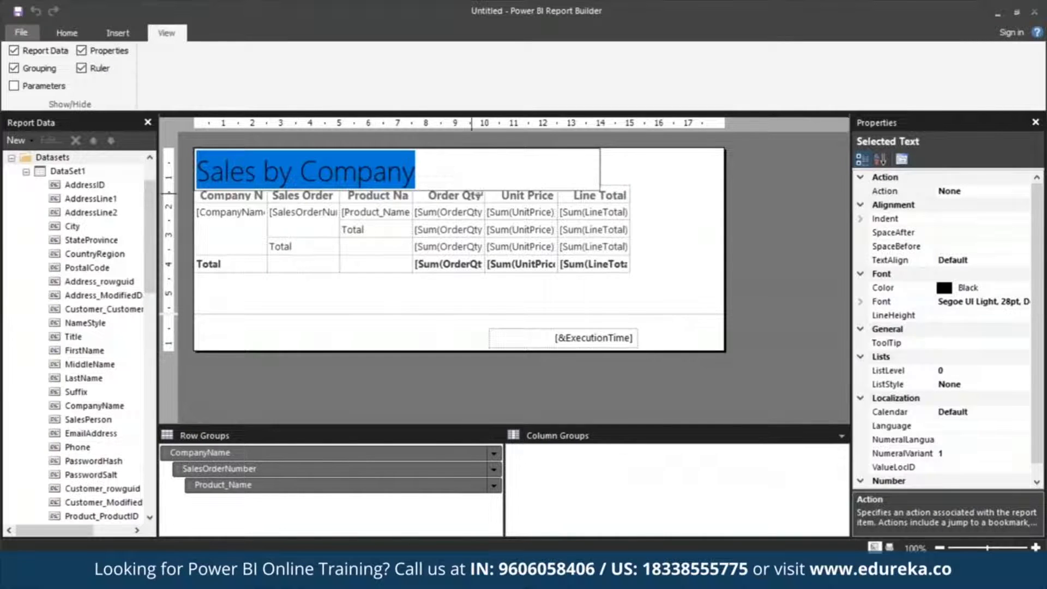
{"action": "left_click", "coordinate": [959, 289]}
{"action": "key", "text": "BackSpace"}
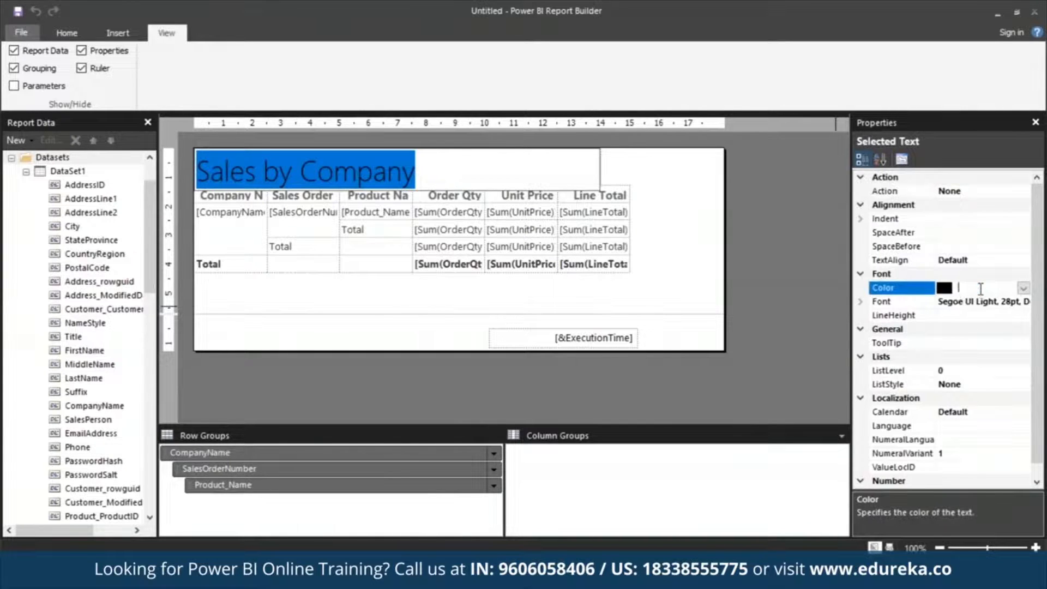
{"action": "type", "text": "Blue"}
{"action": "key", "text": "Return"}
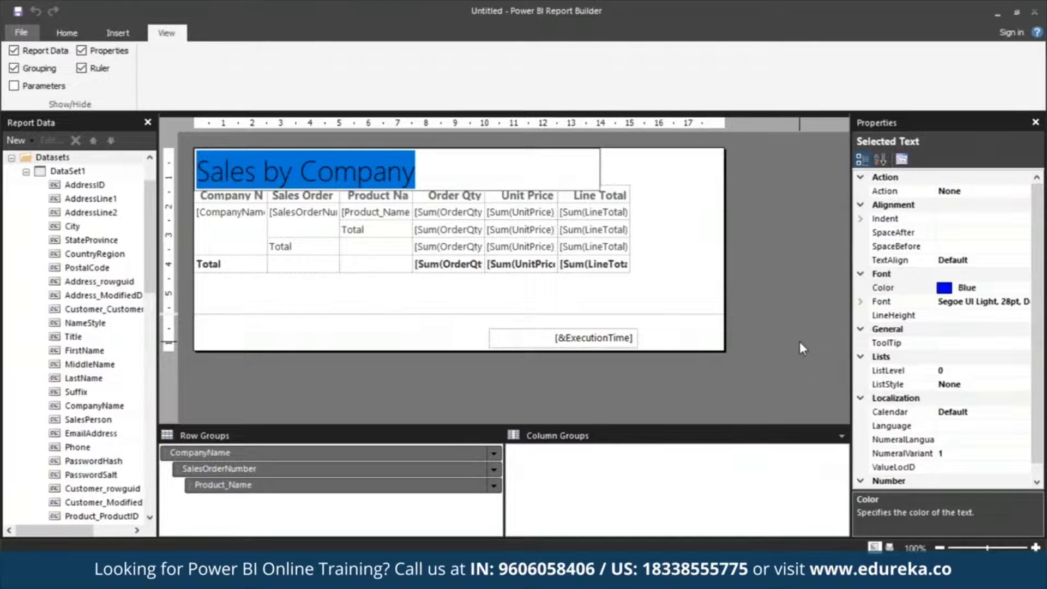
{"action": "left_click", "coordinate": [800, 342]}
Select the title text and change its font color to Black
{"action": "left_click", "coordinate": [470, 171]}
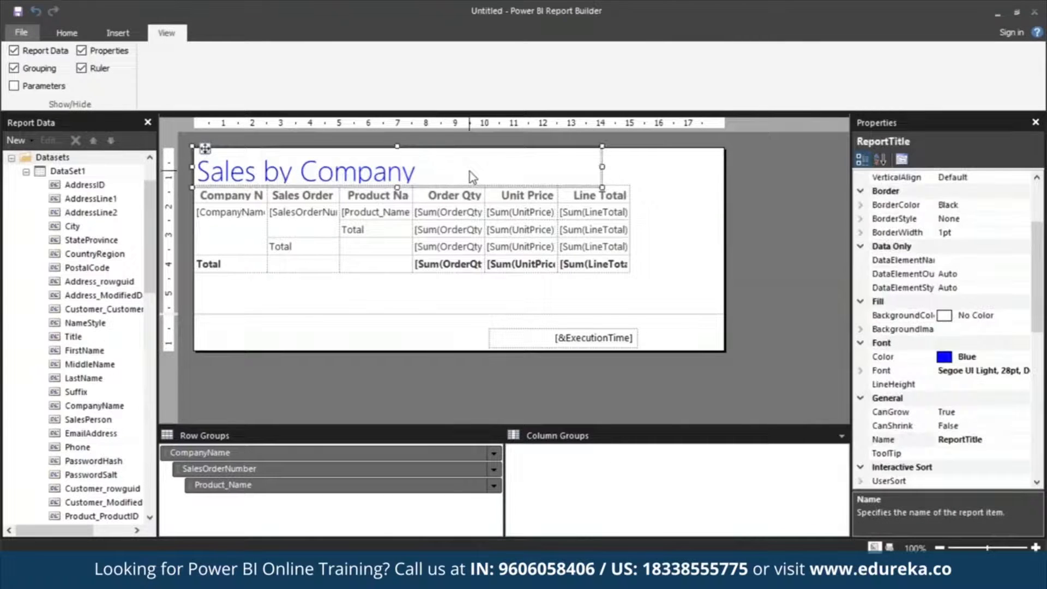
{"action": "left_click", "coordinate": [394, 173]}
{"action": "triple_click", "coordinate": [394, 173]}
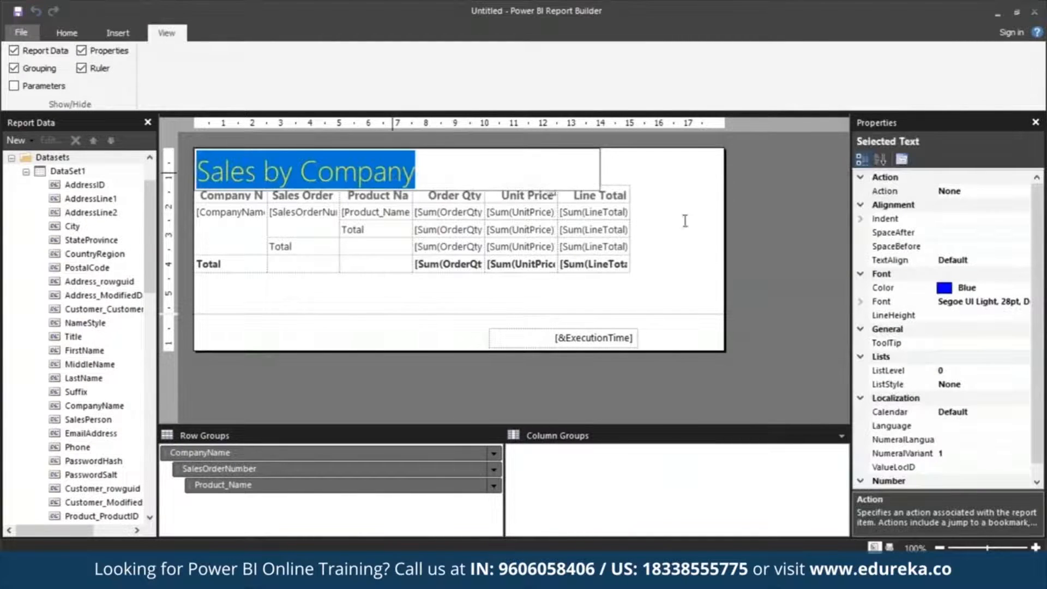
{"action": "left_click", "coordinate": [965, 288]}
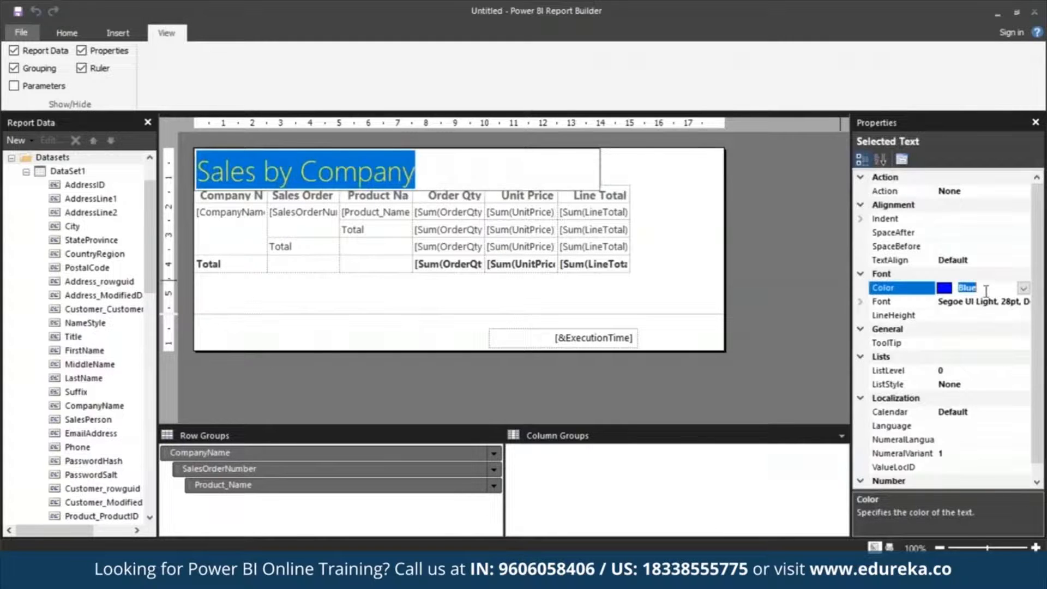
{"action": "type", "text": "Black"}
{"action": "left_click", "coordinate": [798, 305]}
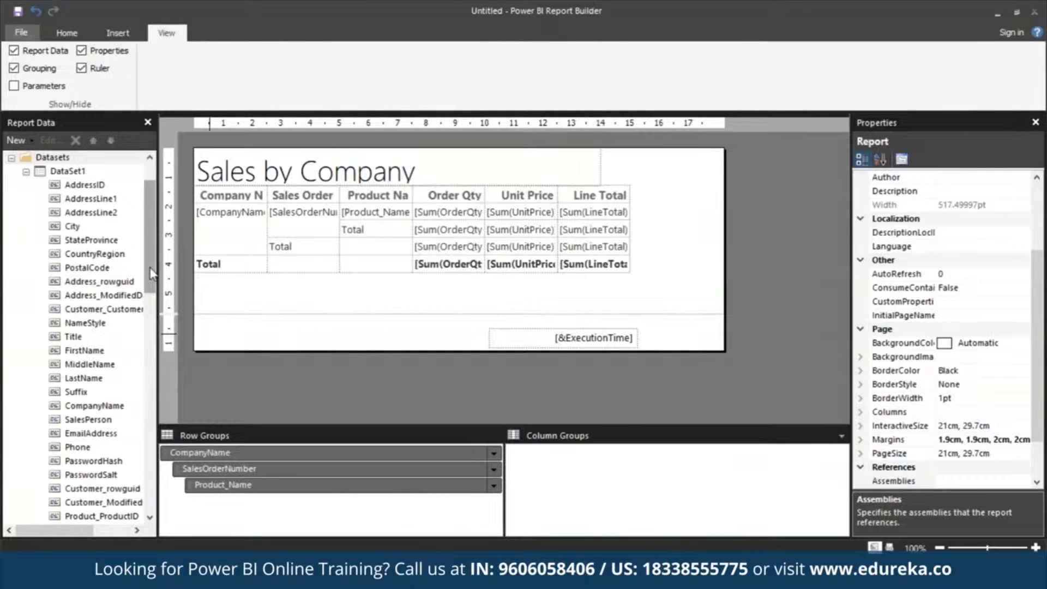
Add the Page Number built-in field to the page footer and narrow its text box
{"action": "scroll", "coordinate": [152, 273], "scroll_direction": "up", "scroll_amount": 2}
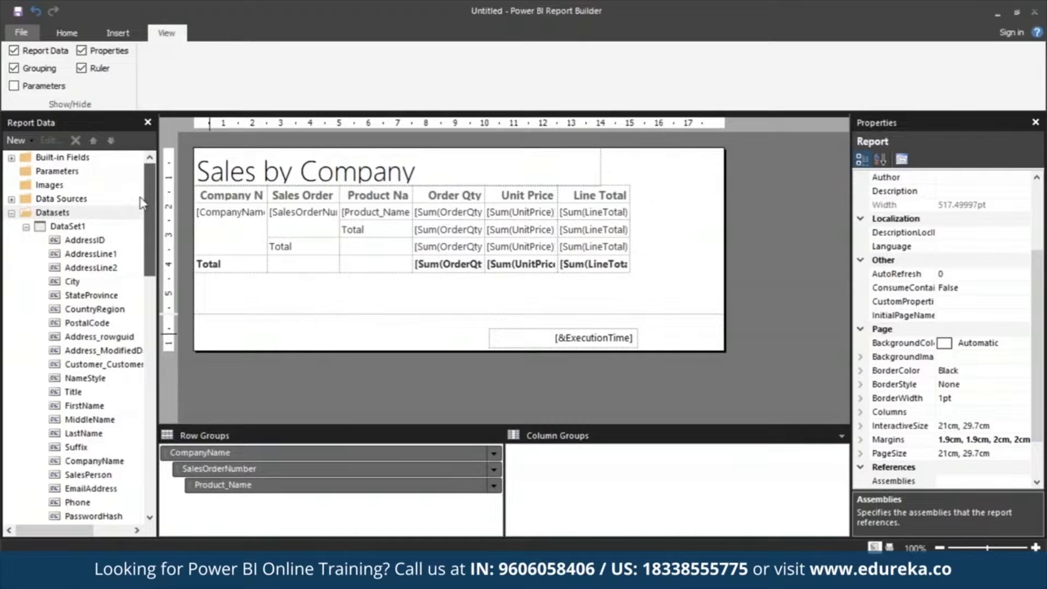
{"action": "left_click", "coordinate": [10, 158]}
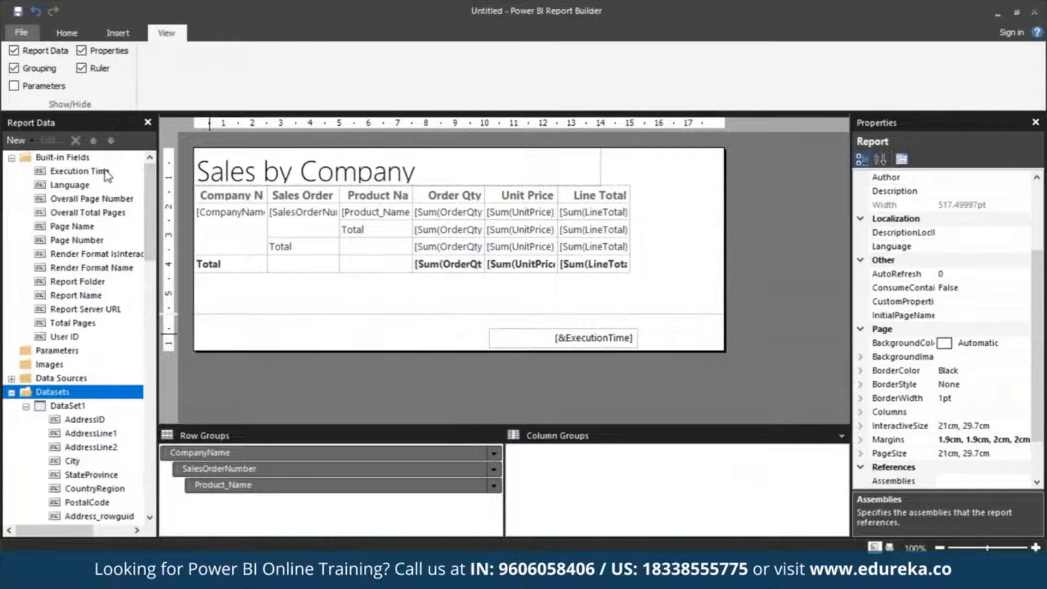
{"action": "left_click", "coordinate": [56, 242]}
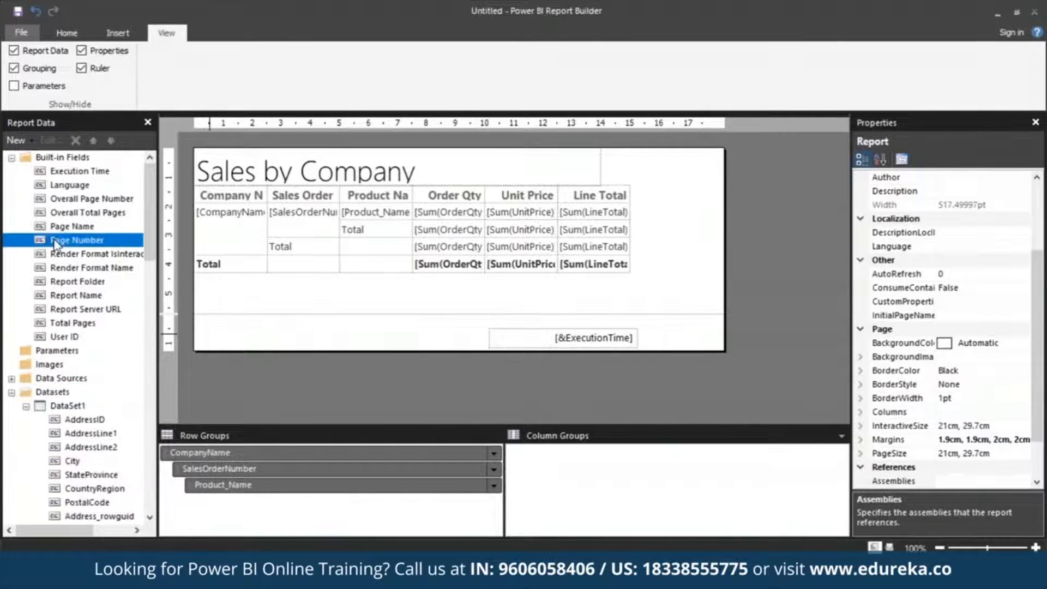
{"action": "left_click_drag", "start_coordinate": [54, 242], "coordinate": [425, 329]}
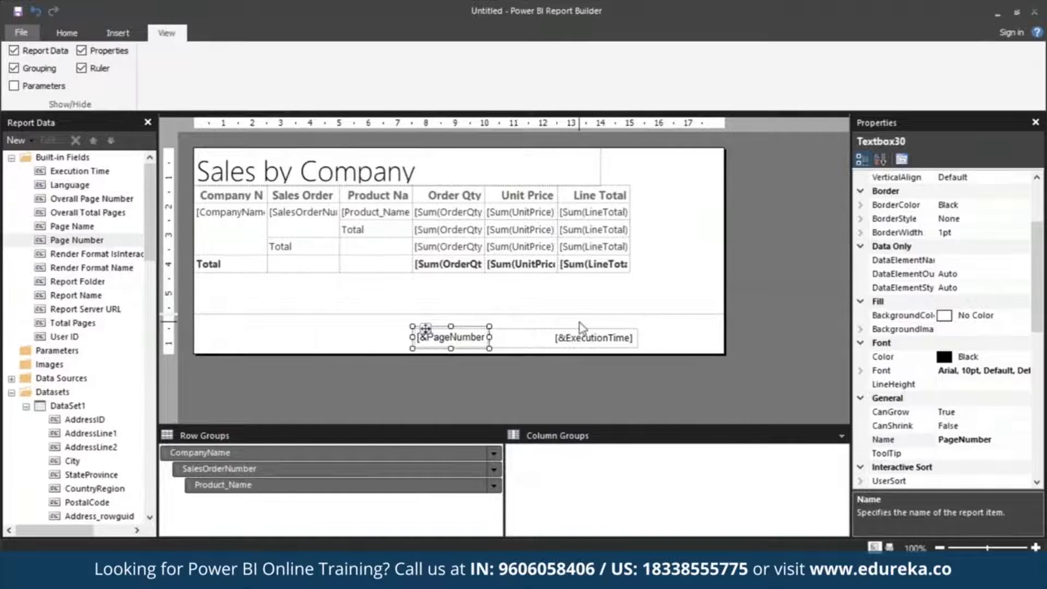
{"action": "left_click_drag", "start_coordinate": [489, 326], "coordinate": [449, 315]}
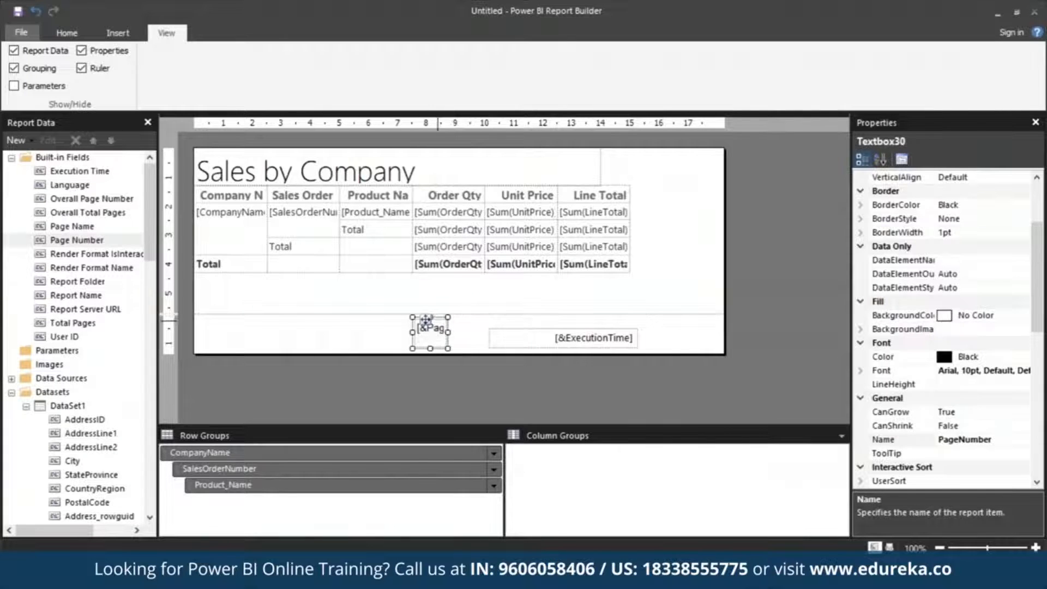
Reposition and resize the page number box toward the left of the footer
{"action": "left_click", "coordinate": [131, 36]}
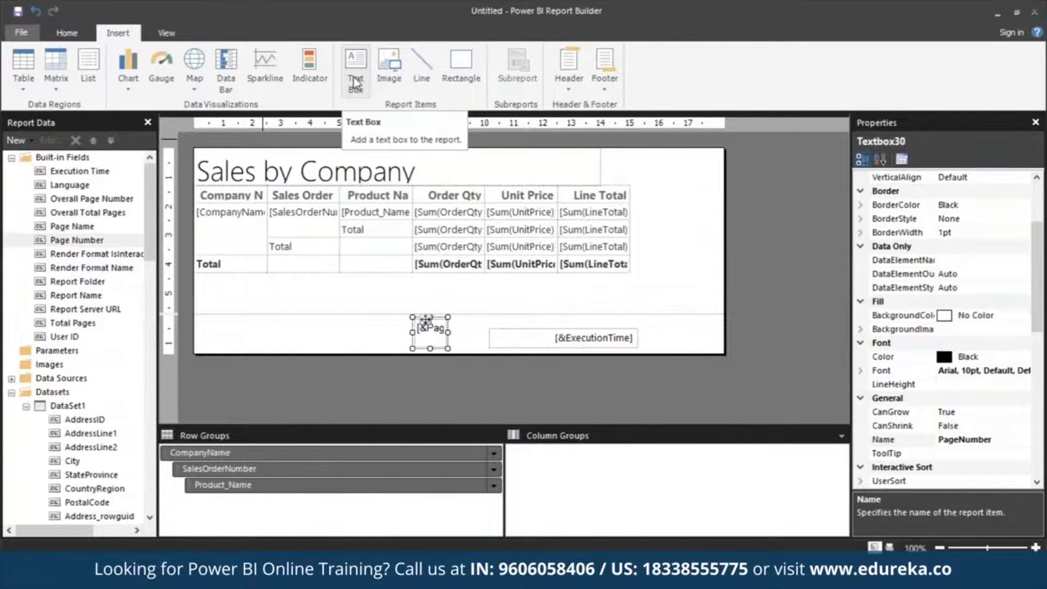
{"action": "left_click", "coordinate": [439, 331]}
{"action": "left_click", "coordinate": [431, 328]}
{"action": "left_click_drag", "start_coordinate": [440, 329], "coordinate": [447, 371]}
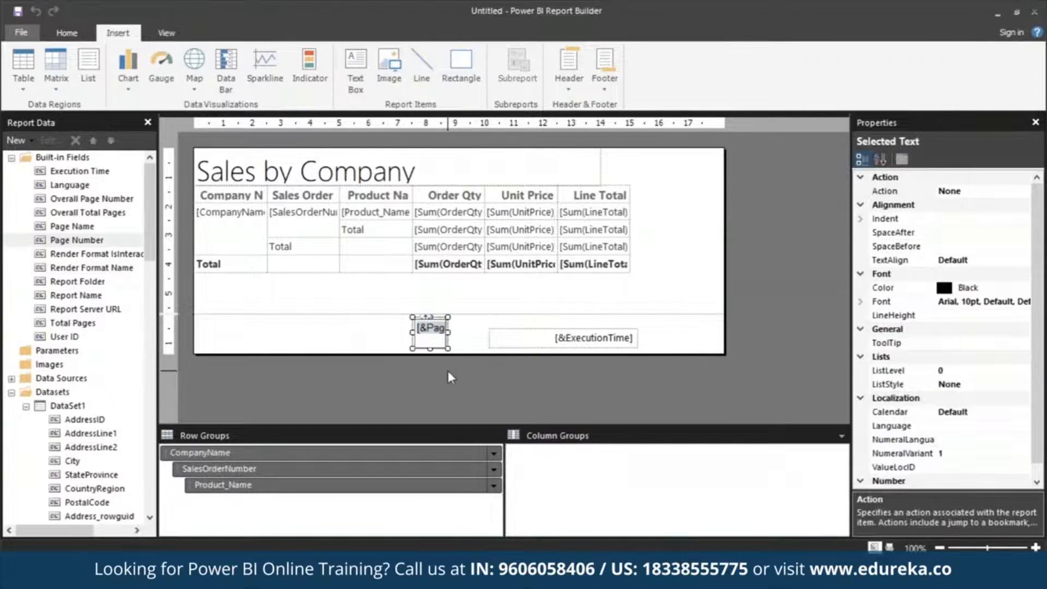
{"action": "key", "text": "Escape"}
{"action": "left_click_drag", "start_coordinate": [427, 318], "coordinate": [539, 333]}
{"action": "left_click_drag", "start_coordinate": [447, 335], "coordinate": [364, 334]}
{"action": "left_click", "coordinate": [440, 329]}
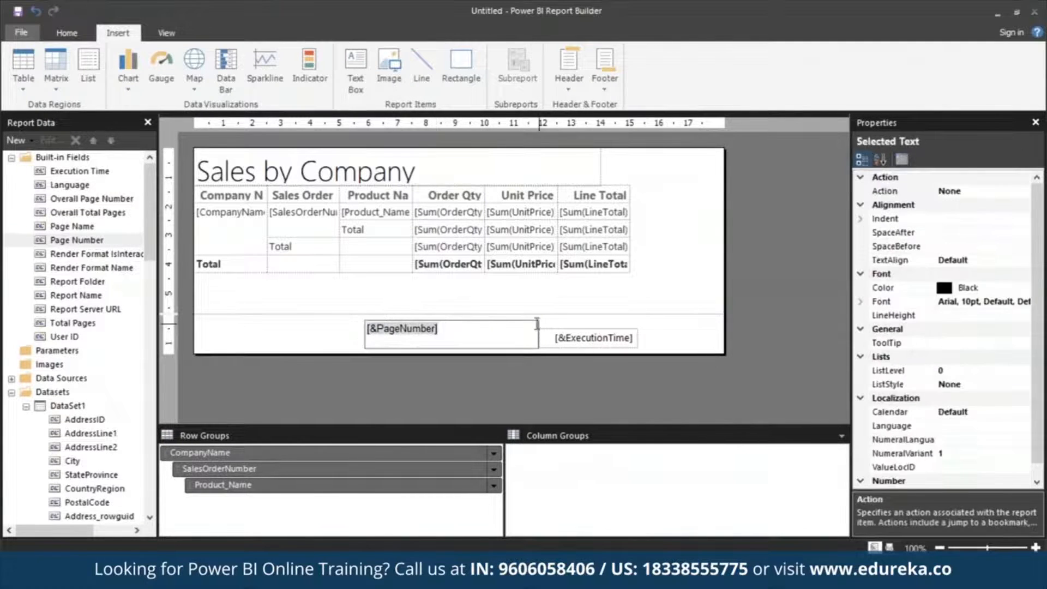
{"action": "key", "text": "Escape"}
{"action": "left_click_drag", "start_coordinate": [538, 334], "coordinate": [390, 334]}
{"action": "left_click", "coordinate": [324, 343]}
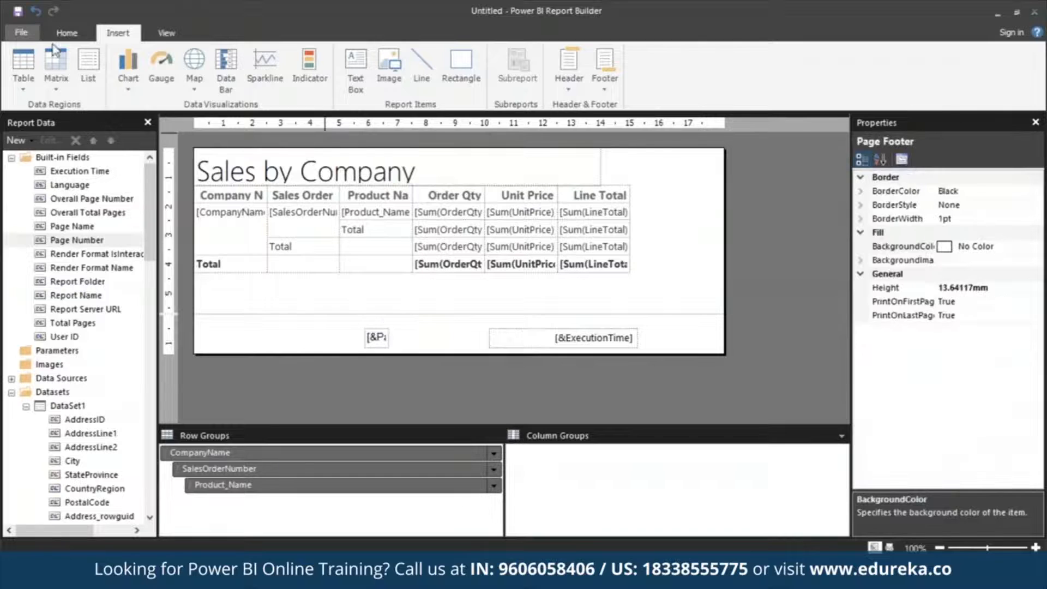
Insert a small text box beside the page number in the footer and enter "of"
{"action": "left_click", "coordinate": [360, 80]}
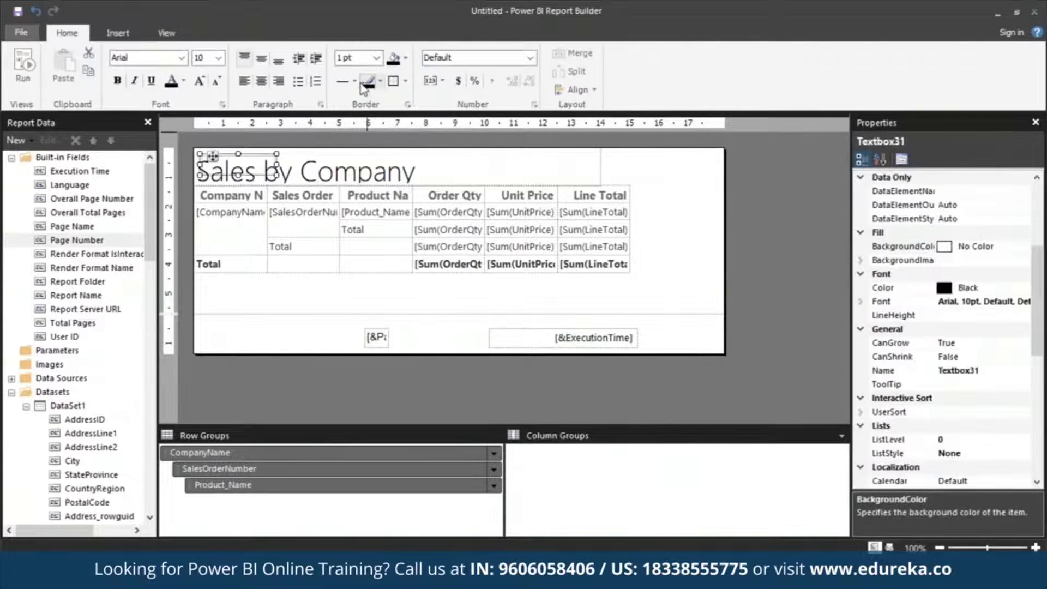
{"action": "left_click_drag", "start_coordinate": [390, 329], "coordinate": [413, 336]}
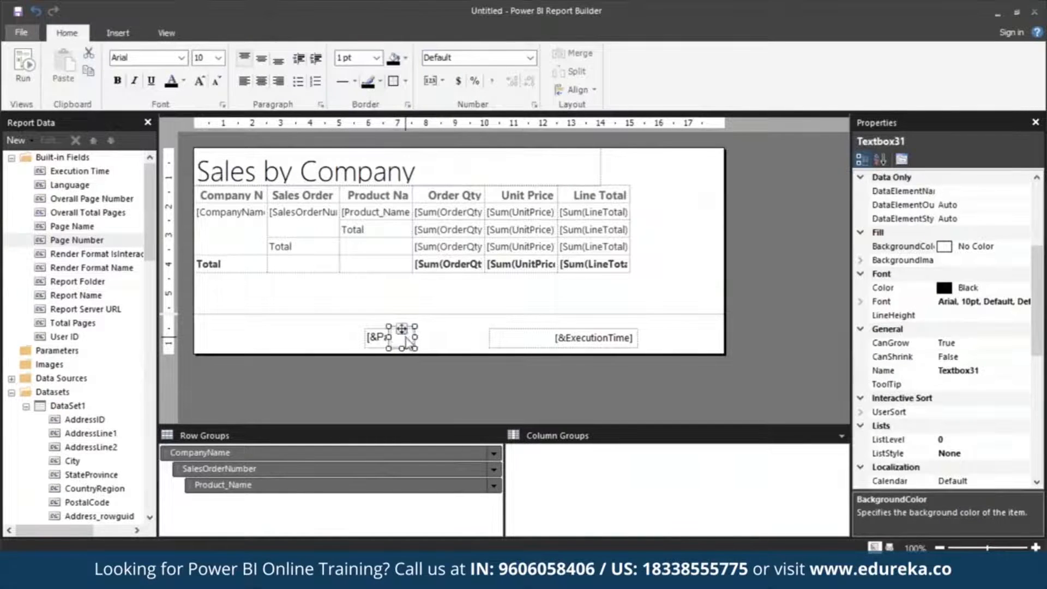
{"action": "left_click", "coordinate": [406, 337]}
{"action": "type", "text": "o"}
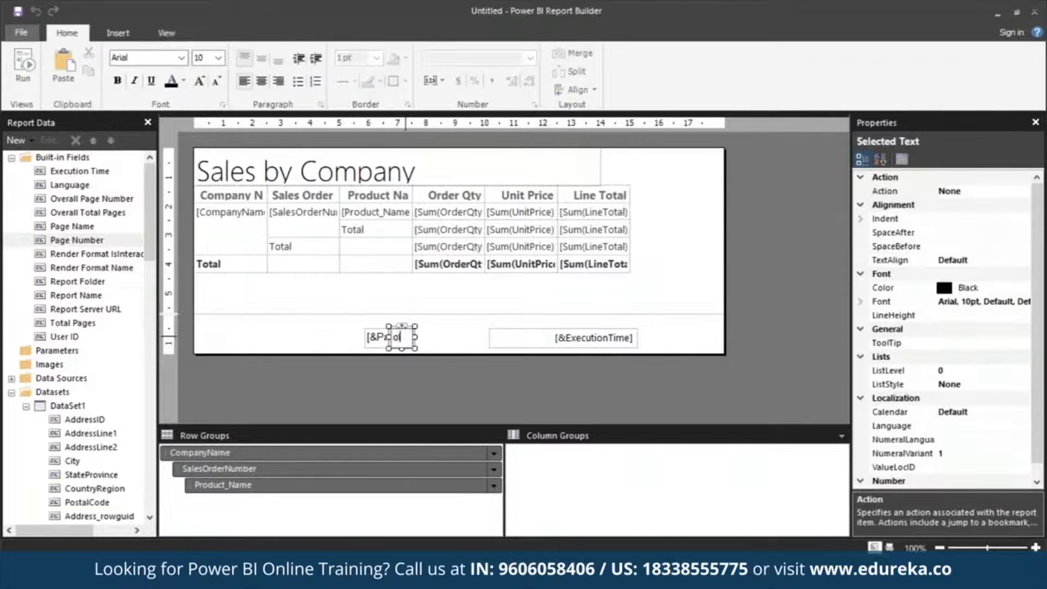
{"action": "type", "text": "f"}
{"action": "left_click", "coordinate": [901, 262]}
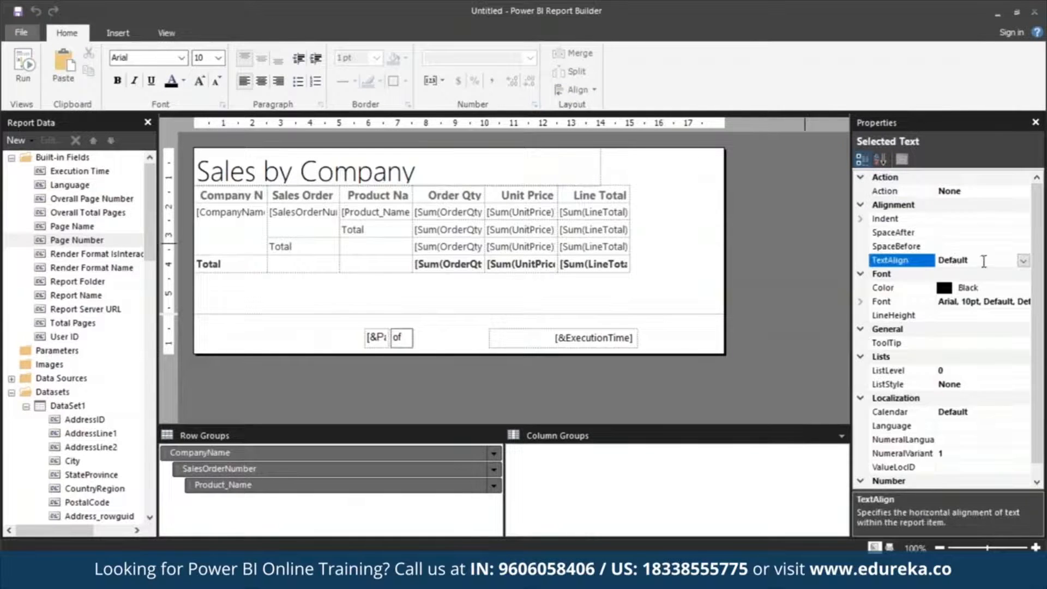
{"action": "left_click", "coordinate": [785, 310]}
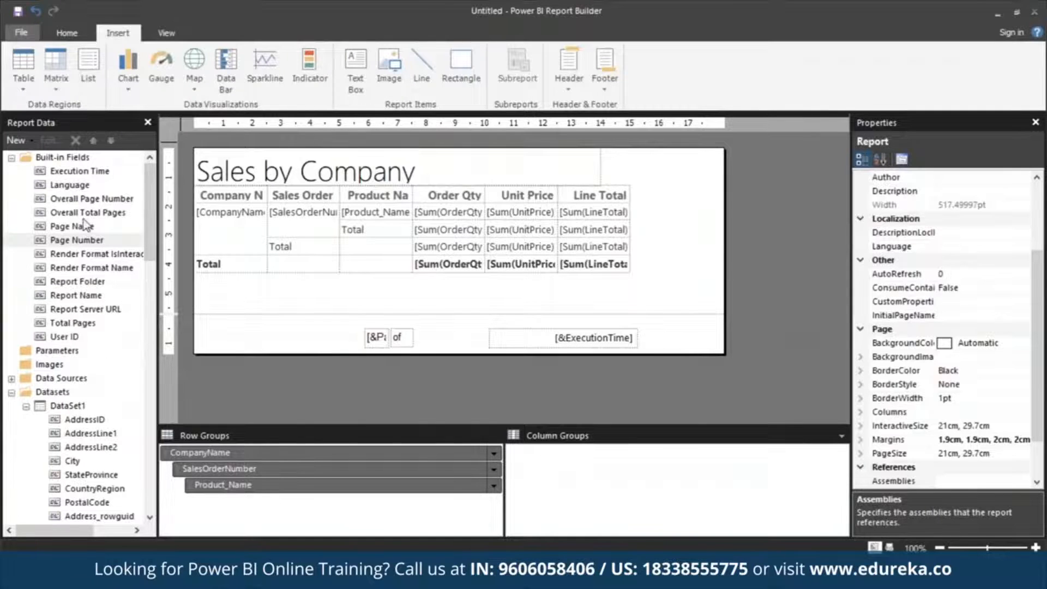
Add the Overall Total Pages field after "of" in the footer and narrow its box
{"action": "left_click_drag", "start_coordinate": [76, 240], "coordinate": [415, 349]}
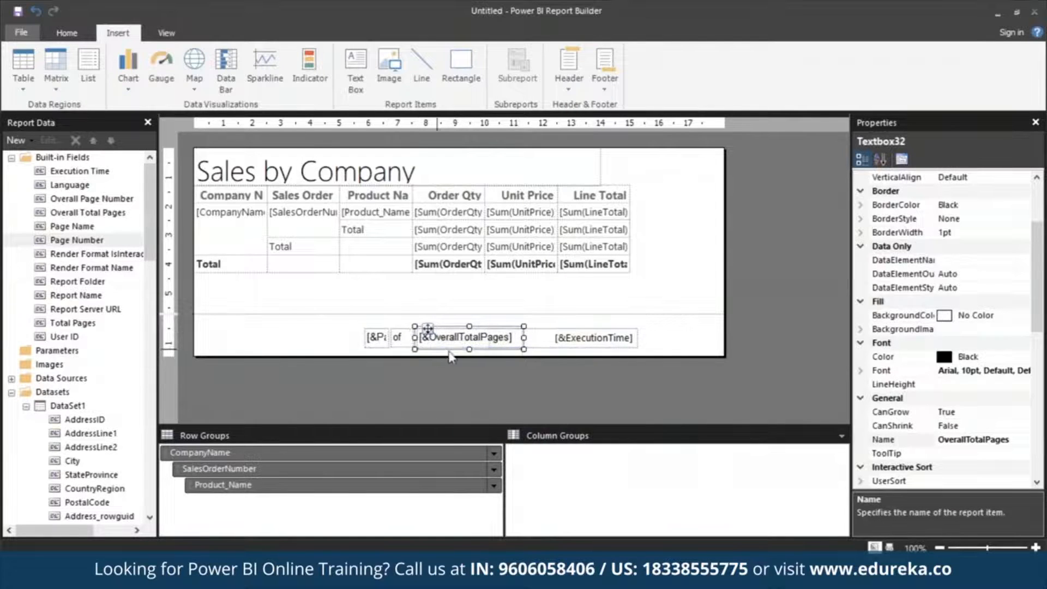
{"action": "left_click_drag", "start_coordinate": [515, 346], "coordinate": [437, 344]}
{"action": "left_click", "coordinate": [347, 326]}
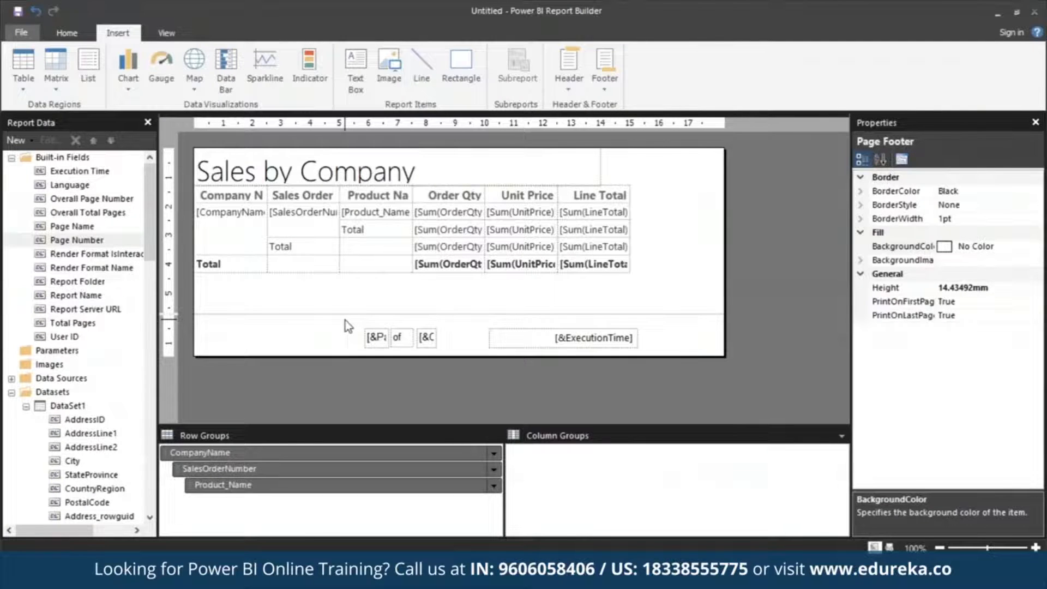
Widen the Company Name and Product Name columns of the table
{"action": "left_click", "coordinate": [252, 191]}
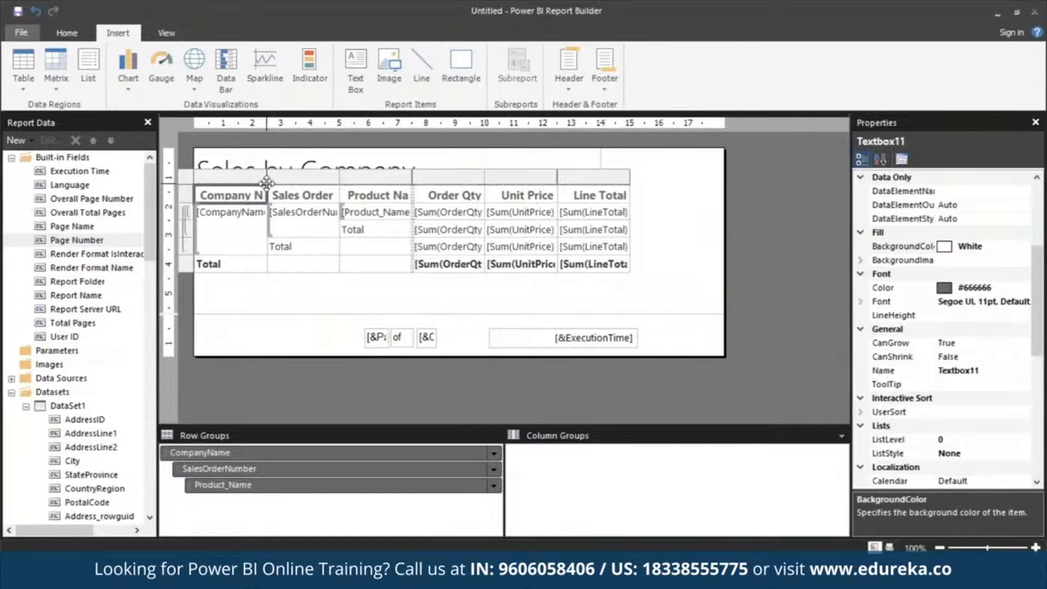
{"action": "left_click_drag", "start_coordinate": [266, 181], "coordinate": [308, 181]}
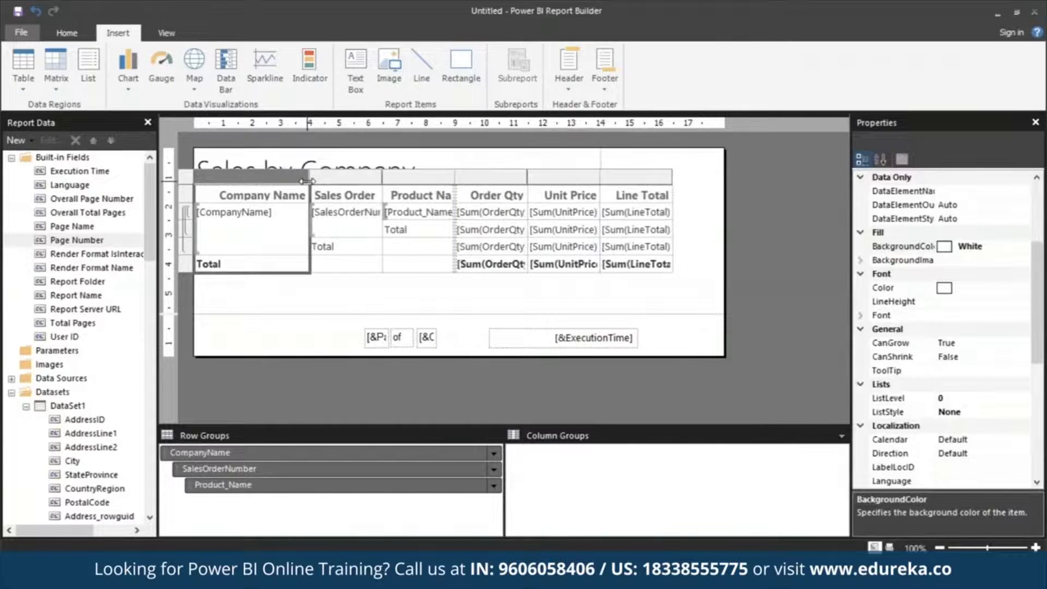
{"action": "left_click_drag", "start_coordinate": [455, 173], "coordinate": [478, 173]}
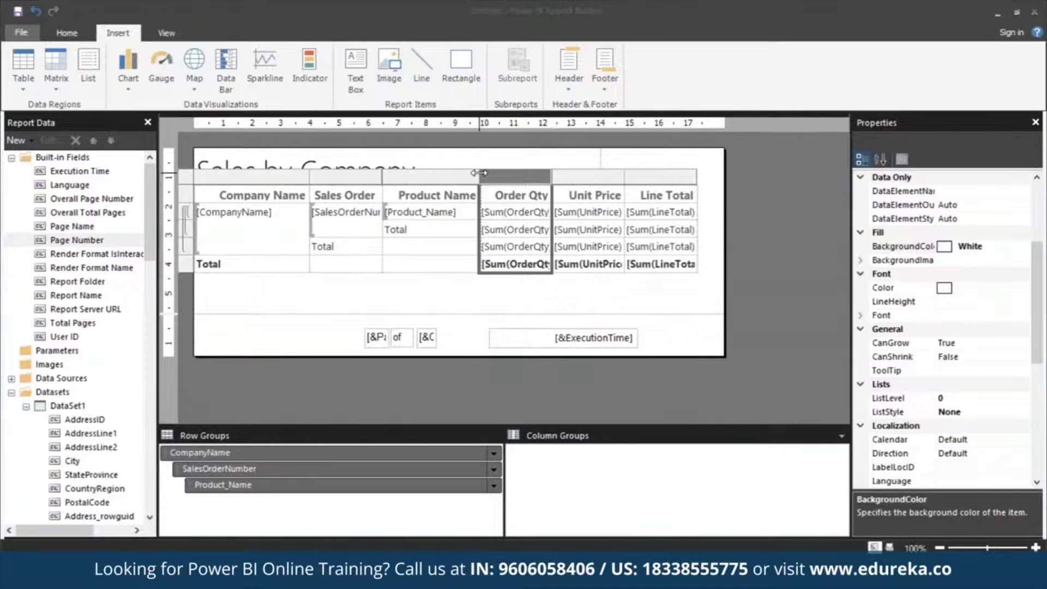
{"action": "left_click", "coordinate": [336, 341]}
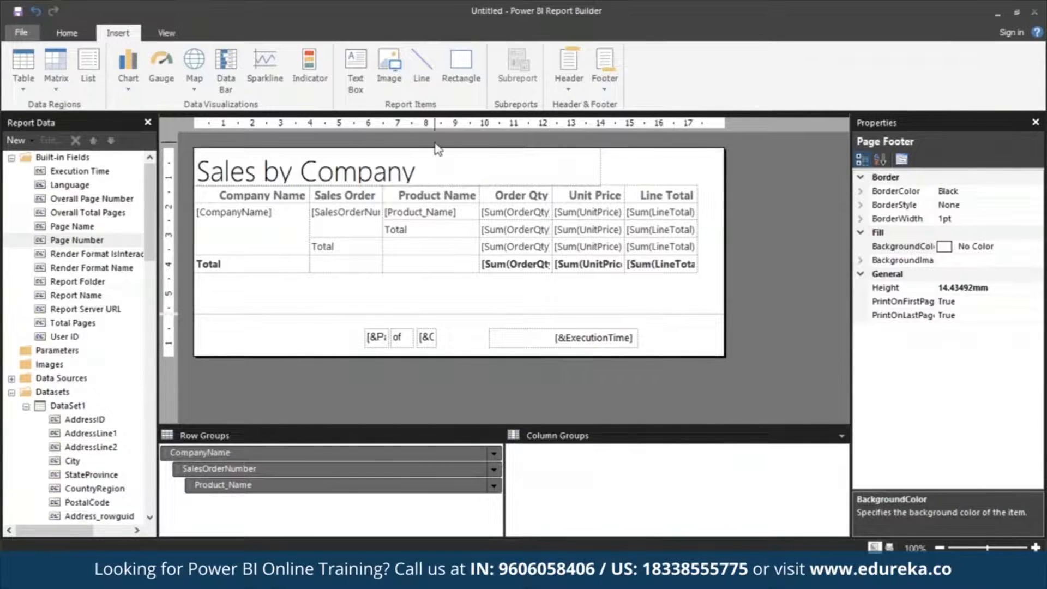
Apply Currency format to the Order Qty, Unit Price and Line Total cells and display sample values
{"action": "left_click", "coordinate": [517, 196]}
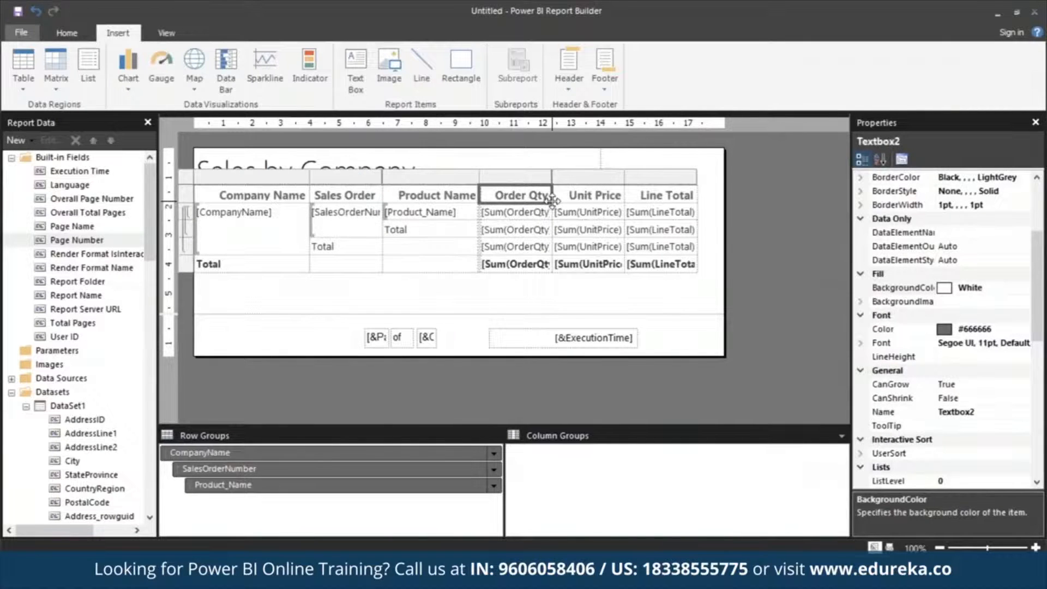
{"action": "left_click", "coordinate": [658, 265], "text": "shift"}
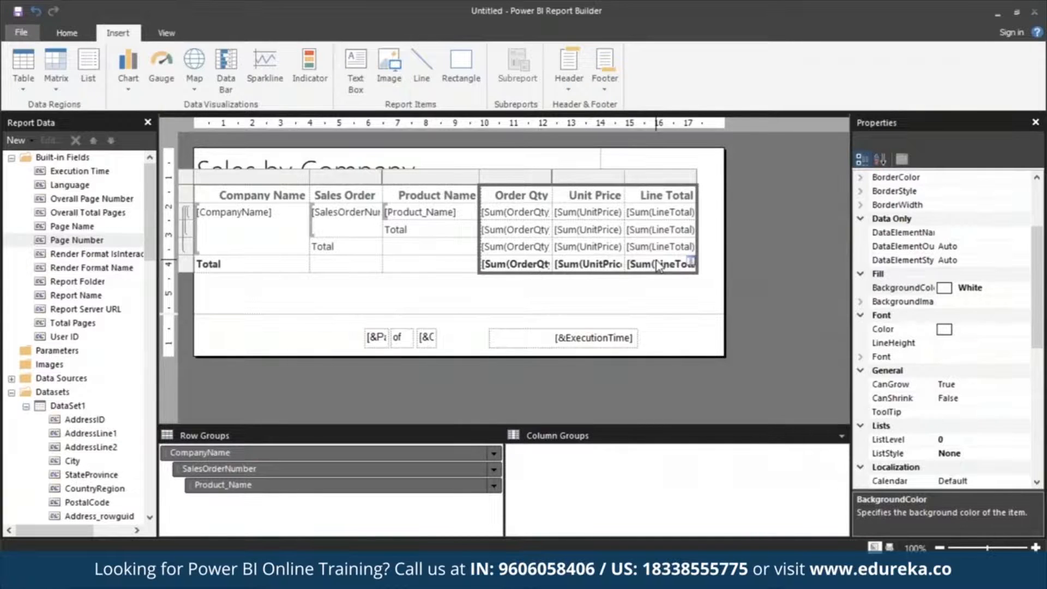
{"action": "left_click", "coordinate": [61, 35]}
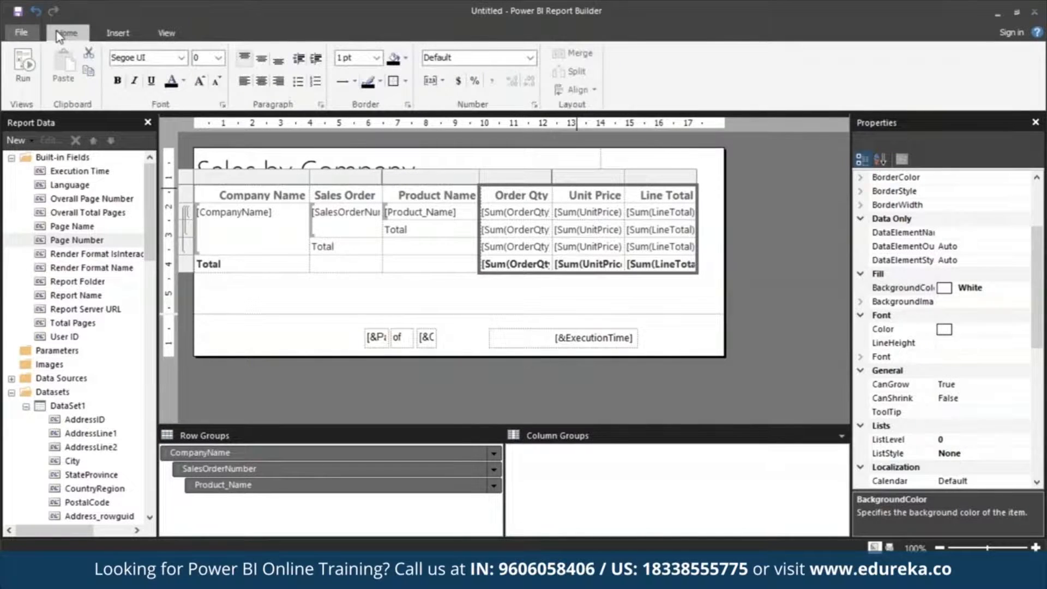
{"action": "left_click", "coordinate": [459, 81]}
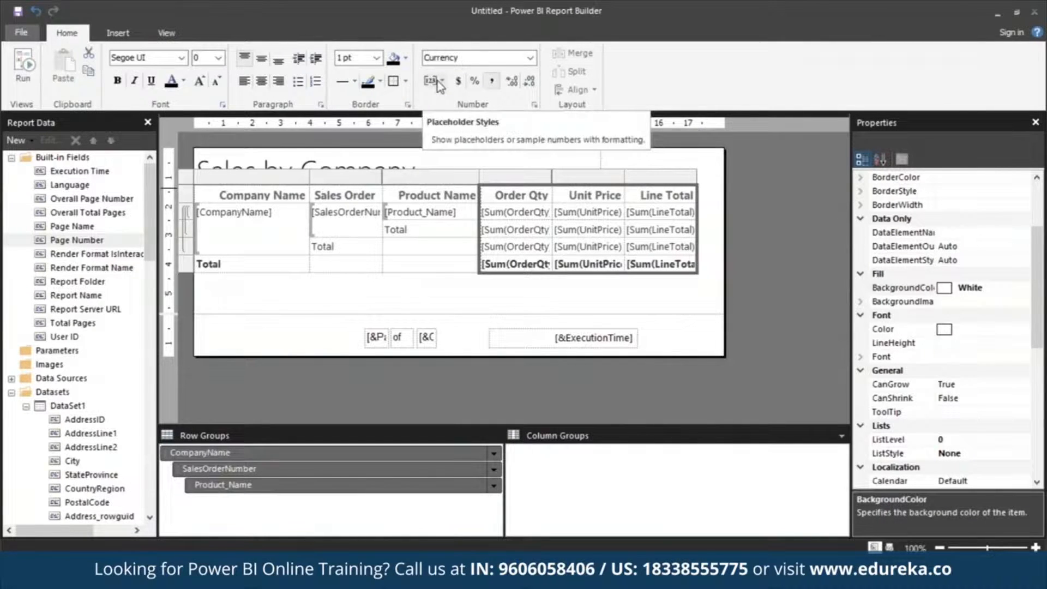
{"action": "left_click", "coordinate": [440, 84]}
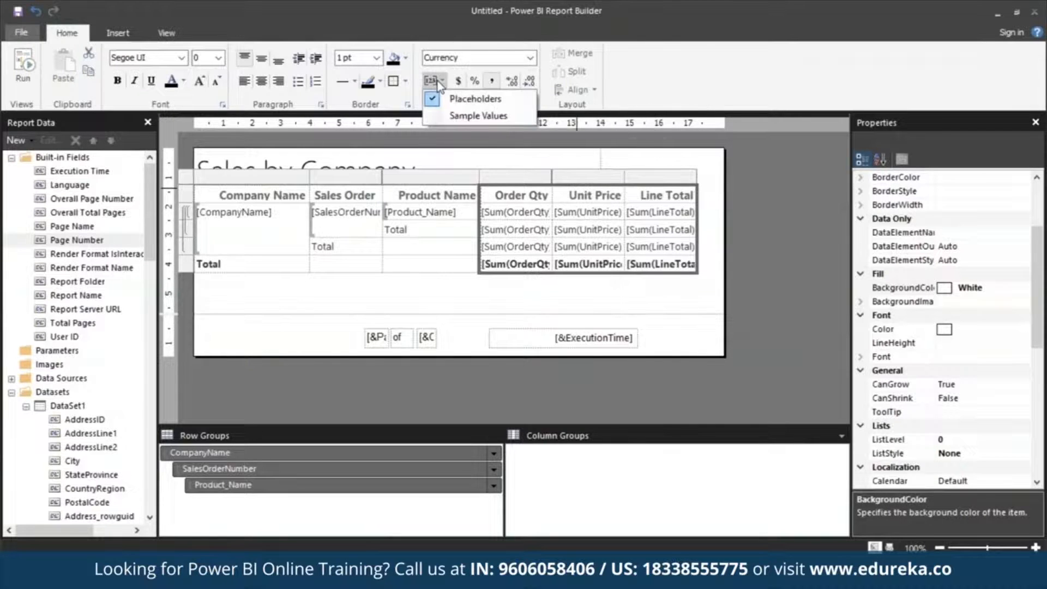
{"action": "left_click", "coordinate": [451, 113]}
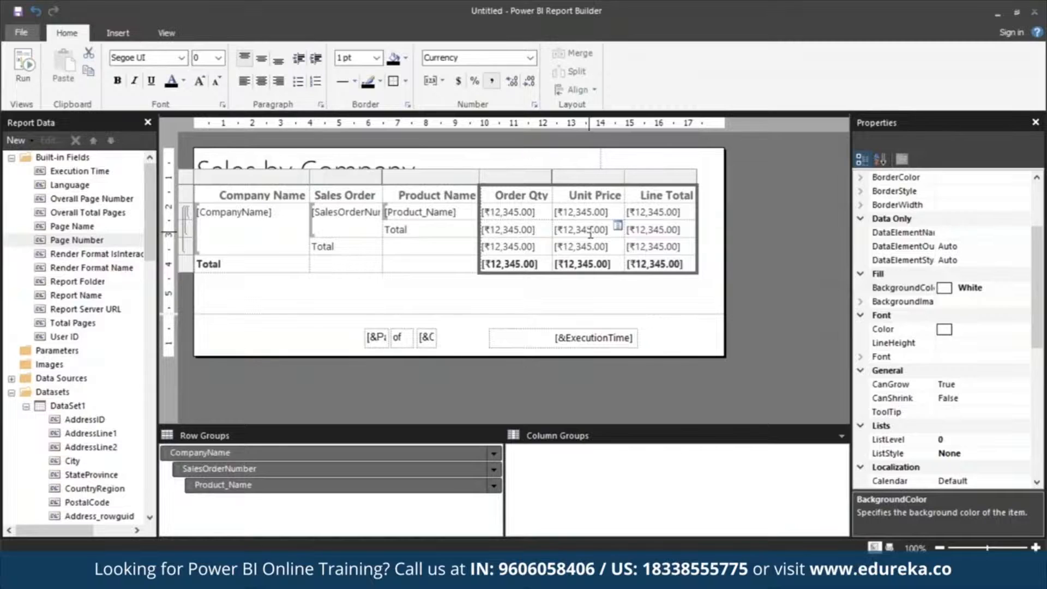
{"action": "left_click", "coordinate": [688, 293]}
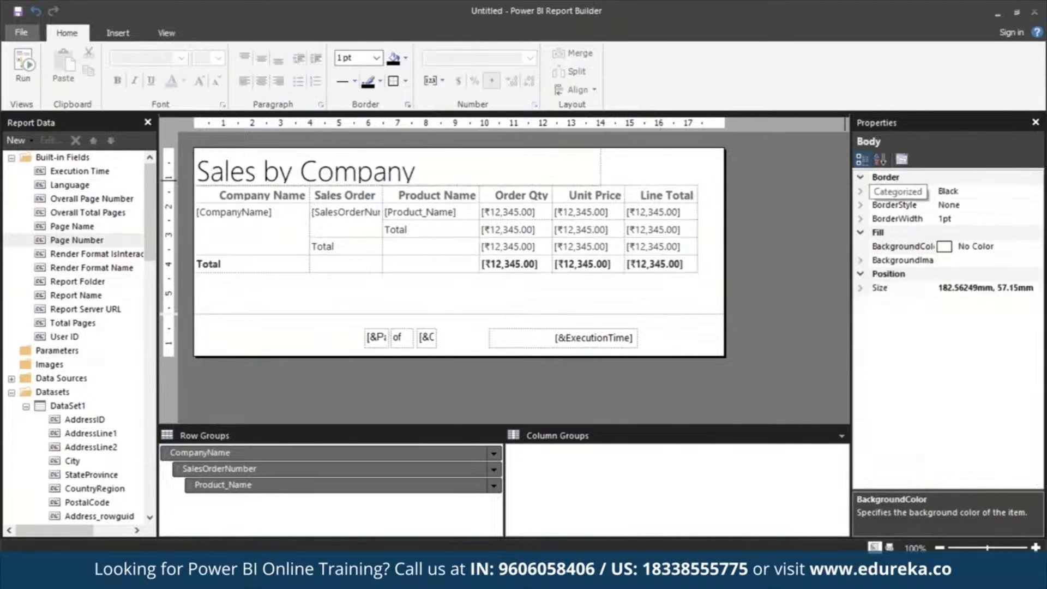
Switch the grouping pane to Advanced Mode and set the header's static row member to KeepWithGroup After and RepeatOnNewPage True
{"action": "left_click", "coordinate": [166, 33]}
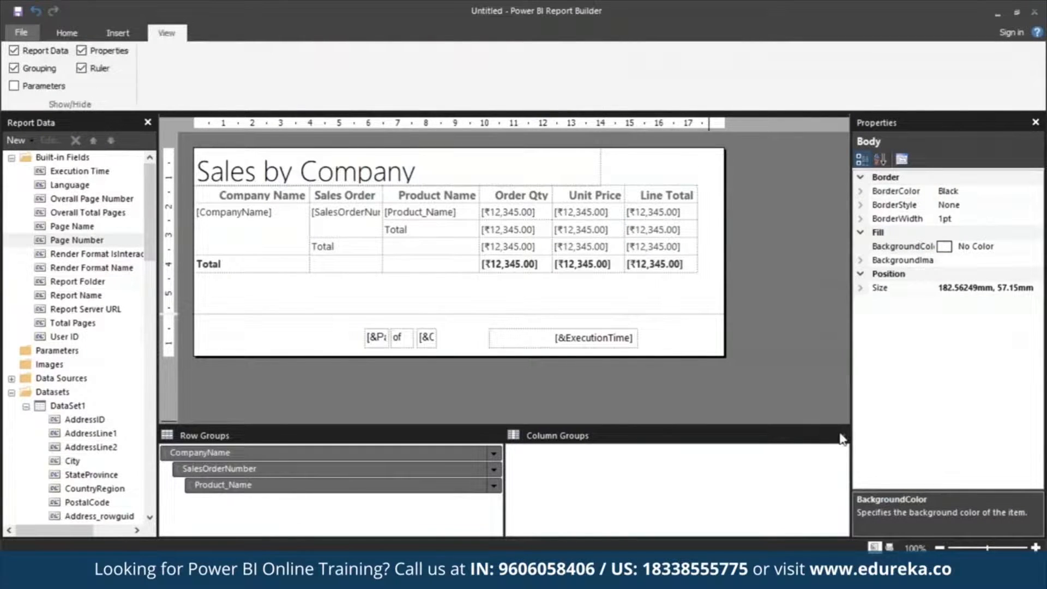
{"action": "left_click", "coordinate": [841, 436]}
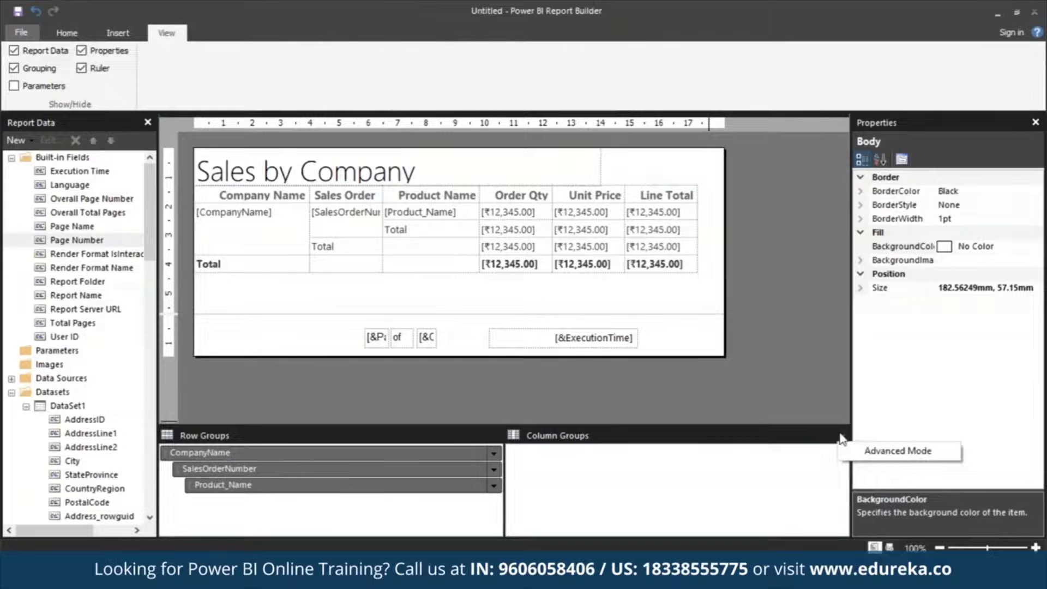
{"action": "left_click", "coordinate": [865, 463]}
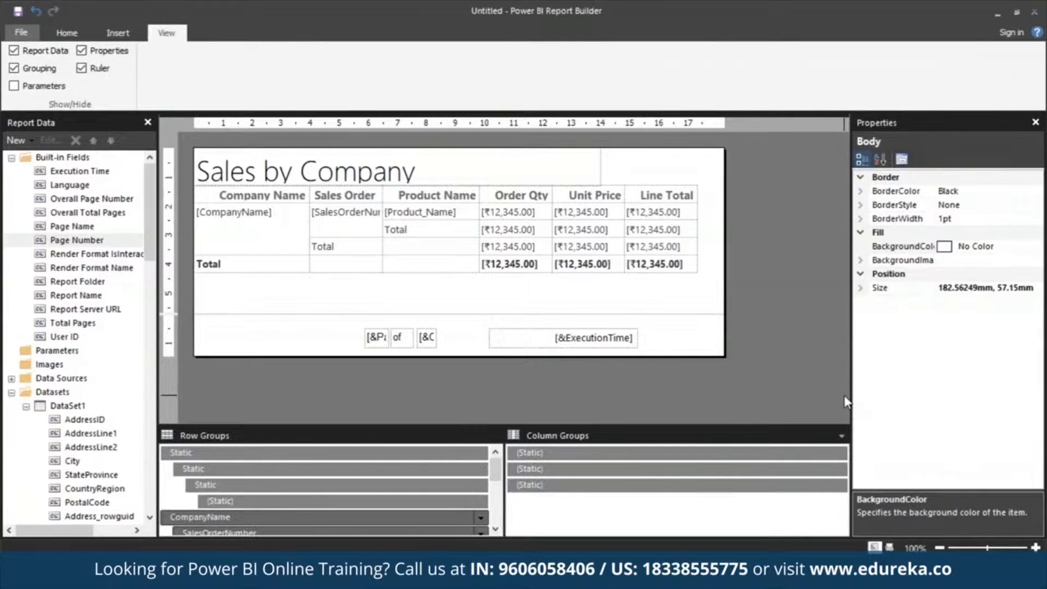
{"action": "left_click", "coordinate": [350, 453]}
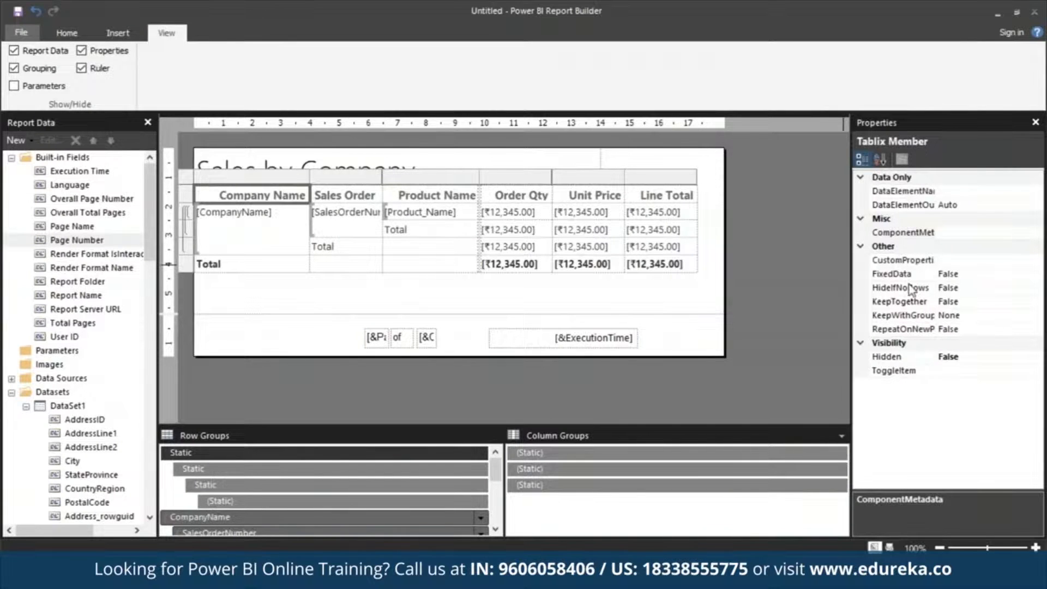
{"action": "left_click", "coordinate": [966, 317]}
{"action": "key", "text": "a"}
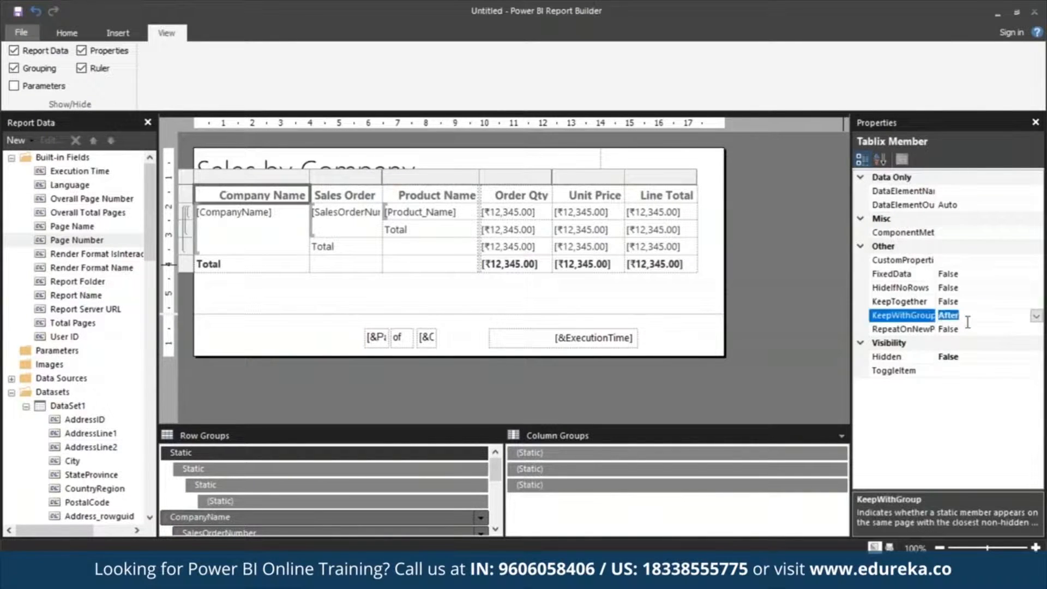
{"action": "left_click", "coordinate": [964, 332]}
{"action": "key", "text": "t"}
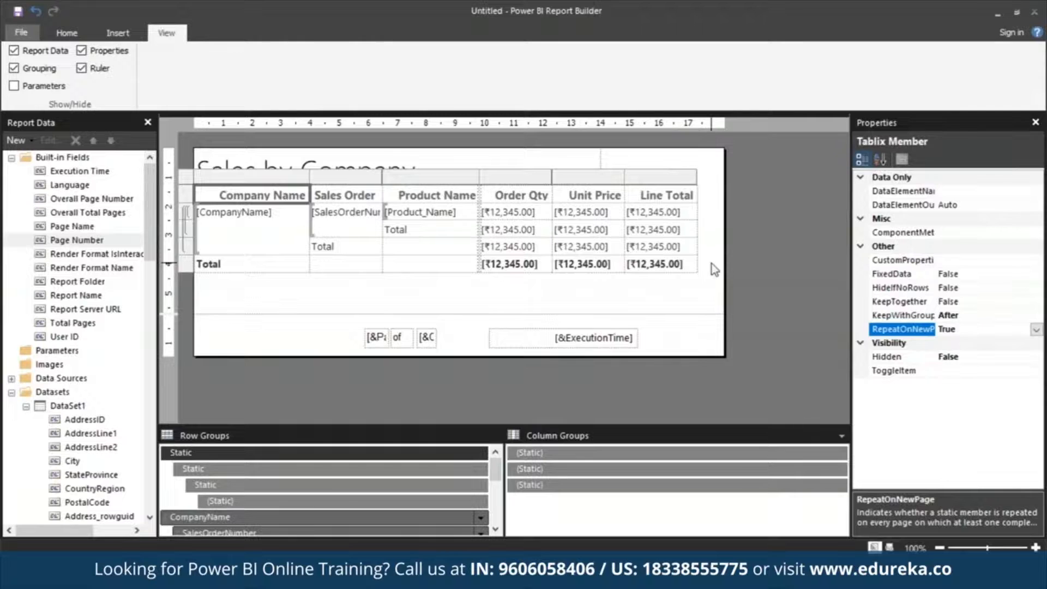
Run the report, toggle print layout off and on, and page through the first few pages
{"action": "left_click", "coordinate": [61, 34]}
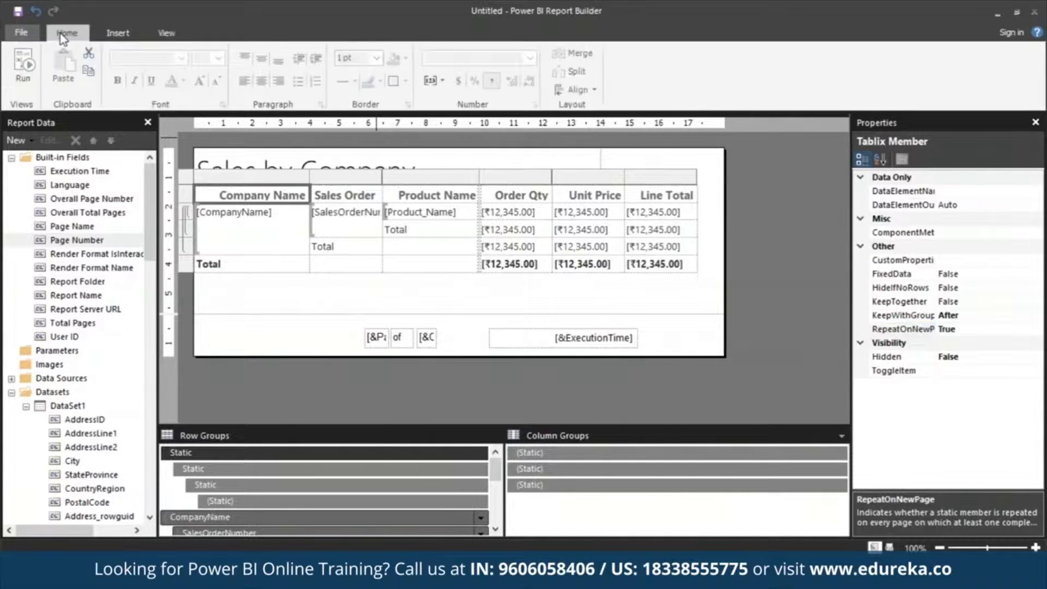
{"action": "left_click", "coordinate": [22, 79]}
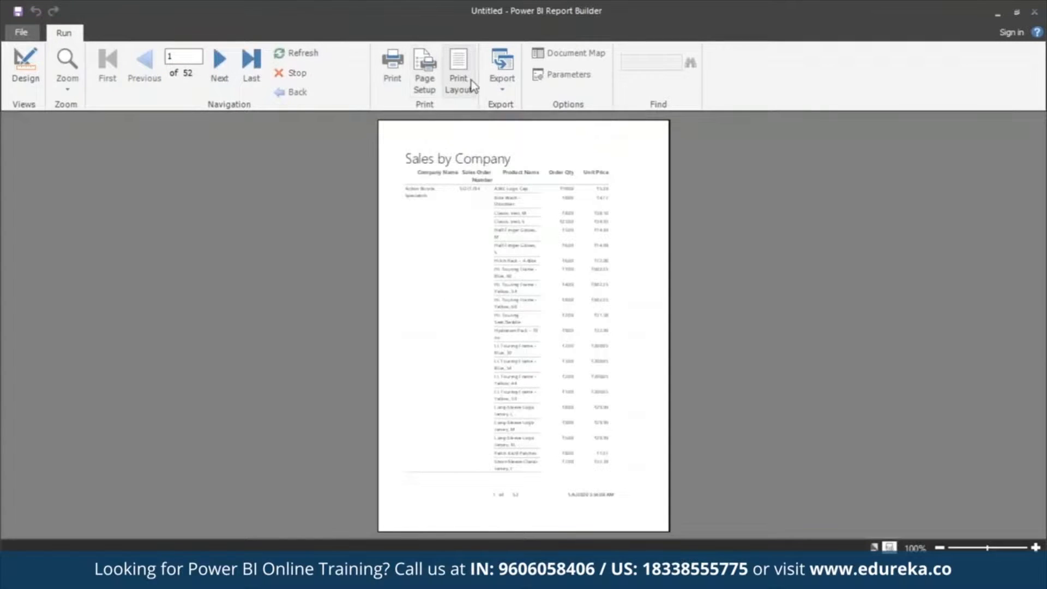
{"action": "left_click", "coordinate": [464, 61]}
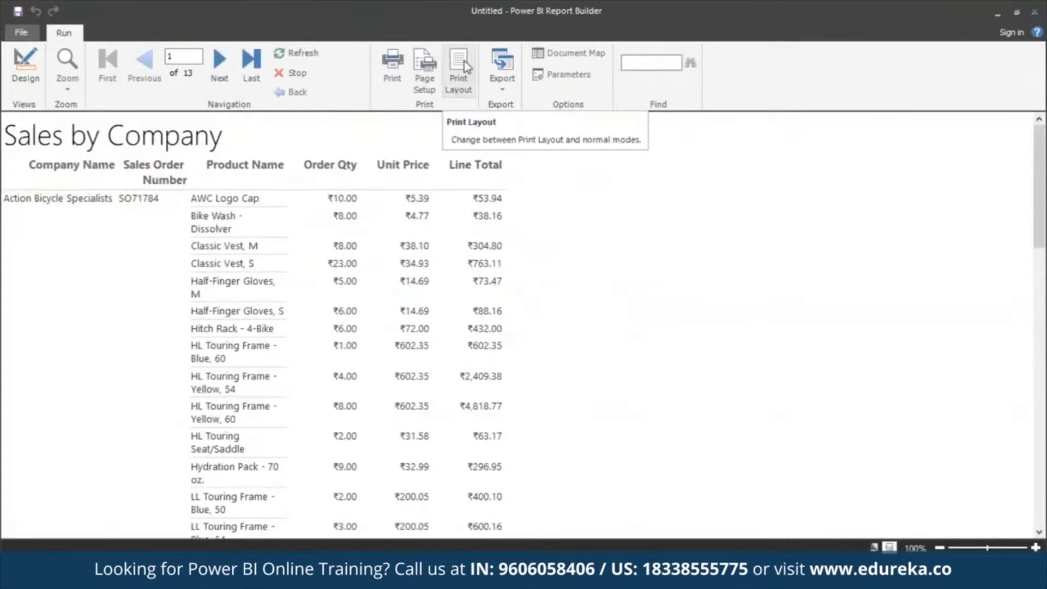
{"action": "left_click", "coordinate": [464, 61]}
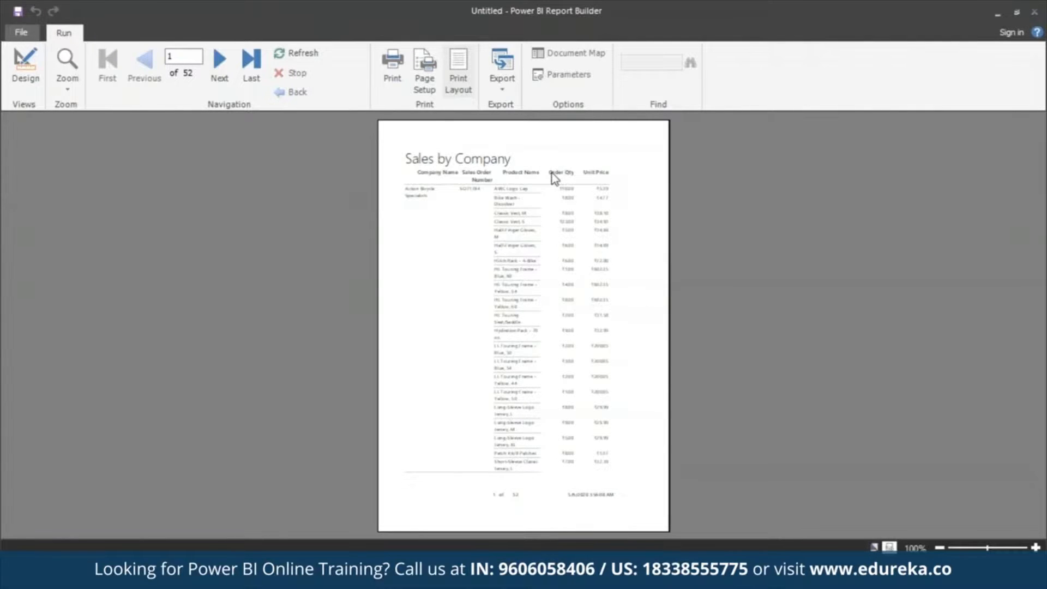
{"action": "left_click", "coordinate": [229, 69]}
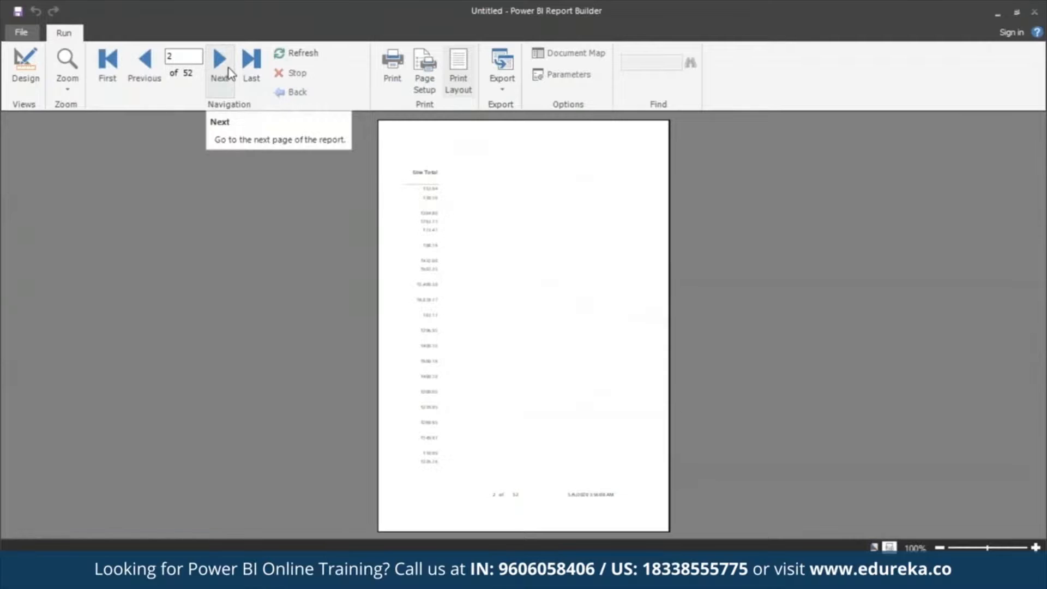
{"action": "left_click", "coordinate": [227, 68]}
{"action": "left_click", "coordinate": [228, 68]}
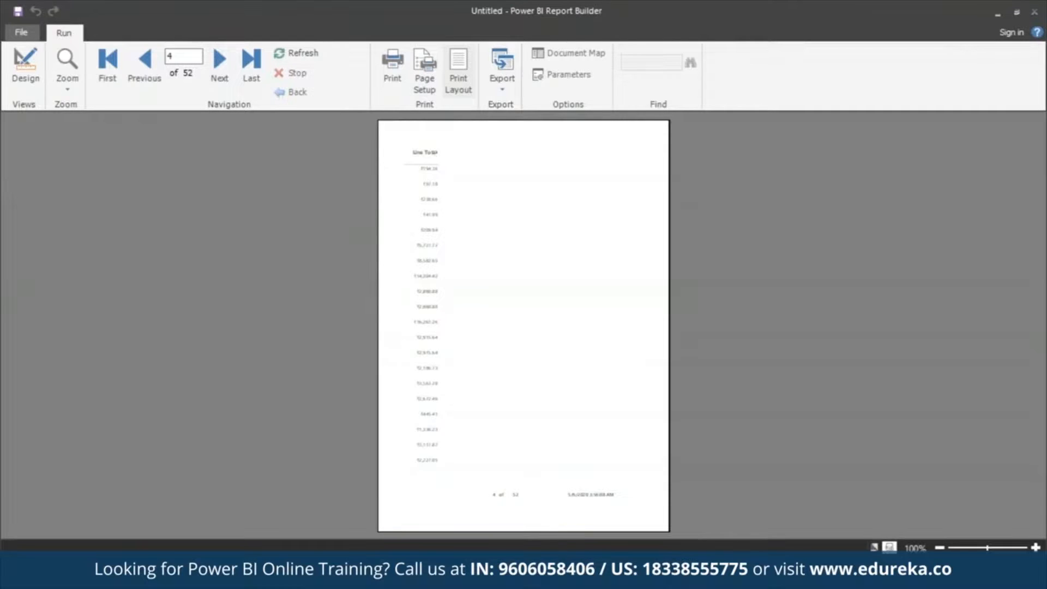
Return to design view and narrow the table and its columns so the table fits the page width
{"action": "left_click", "coordinate": [27, 63]}
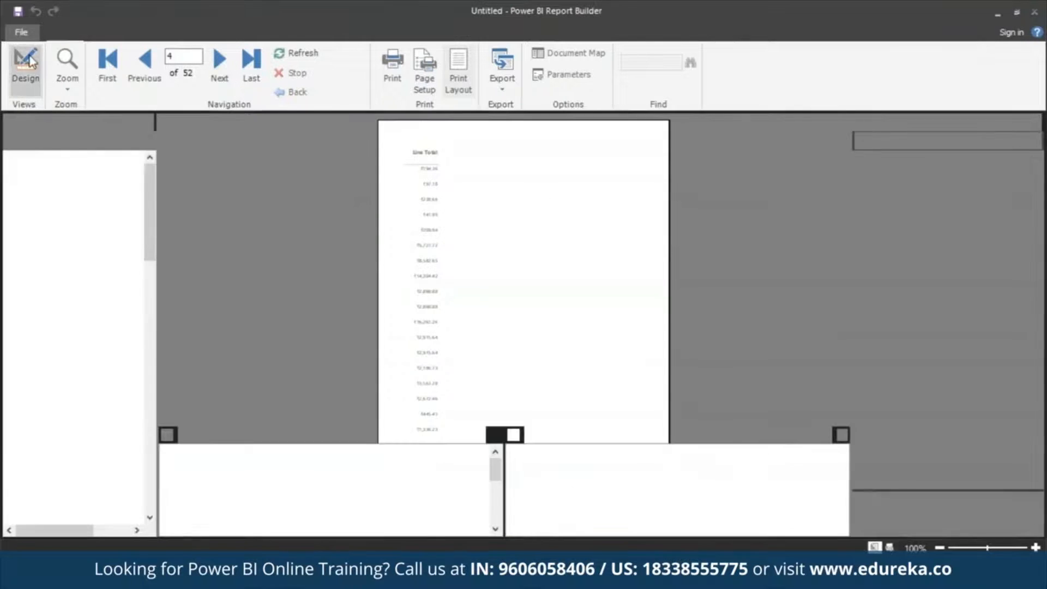
{"action": "left_click", "coordinate": [700, 190]}
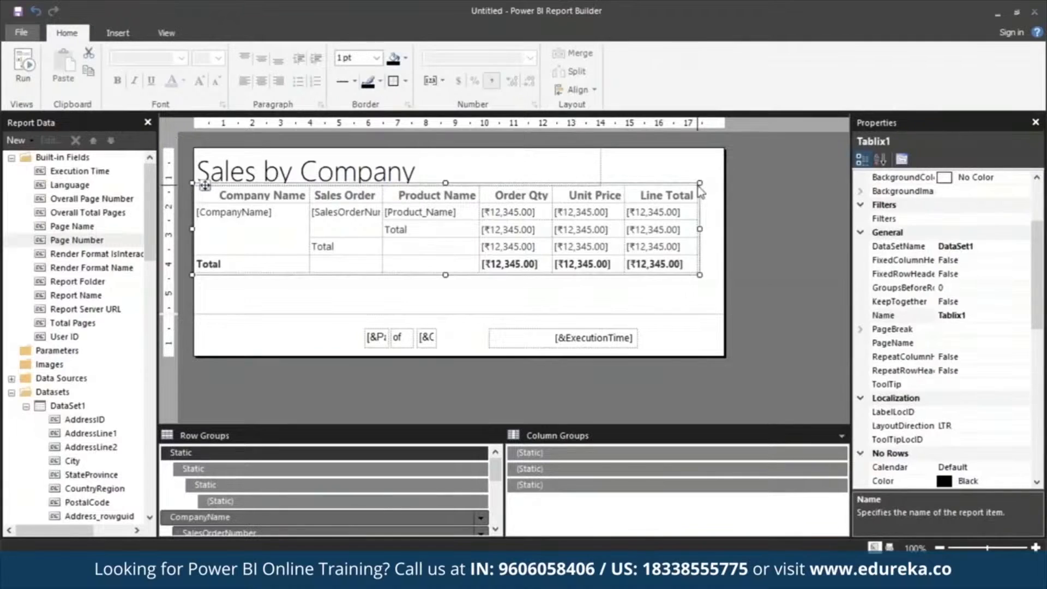
{"action": "left_click_drag", "start_coordinate": [700, 182], "coordinate": [601, 182]}
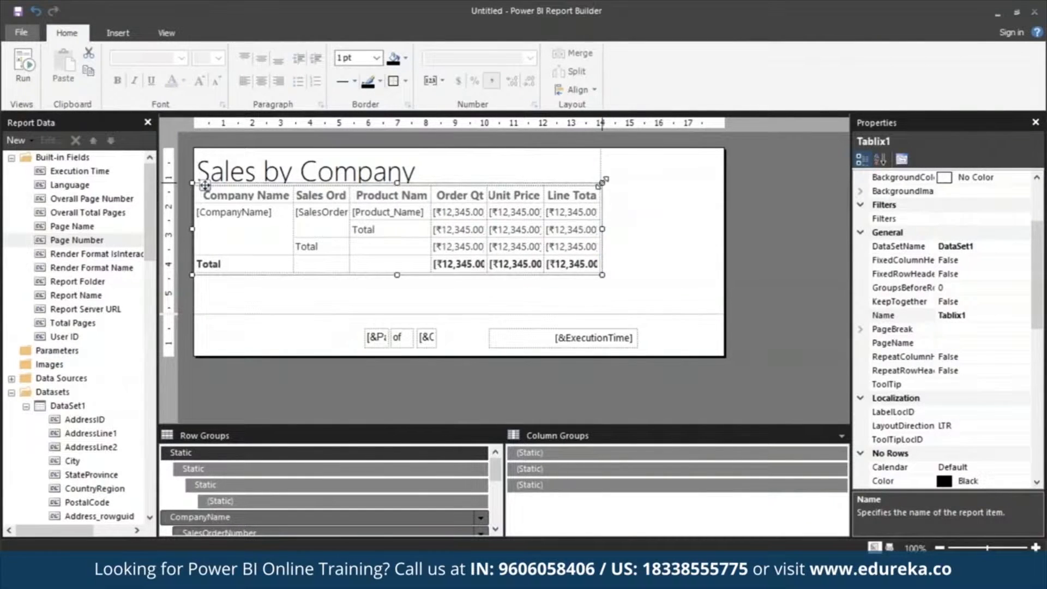
{"action": "left_click", "coordinate": [550, 195]}
{"action": "left_click_drag", "start_coordinate": [543, 176], "coordinate": [600, 175]}
{"action": "left_click_drag", "start_coordinate": [532, 179], "coordinate": [435, 177]}
{"action": "left_click_drag", "start_coordinate": [348, 178], "coordinate": [363, 177]}
{"action": "left_click", "coordinate": [532, 294]}
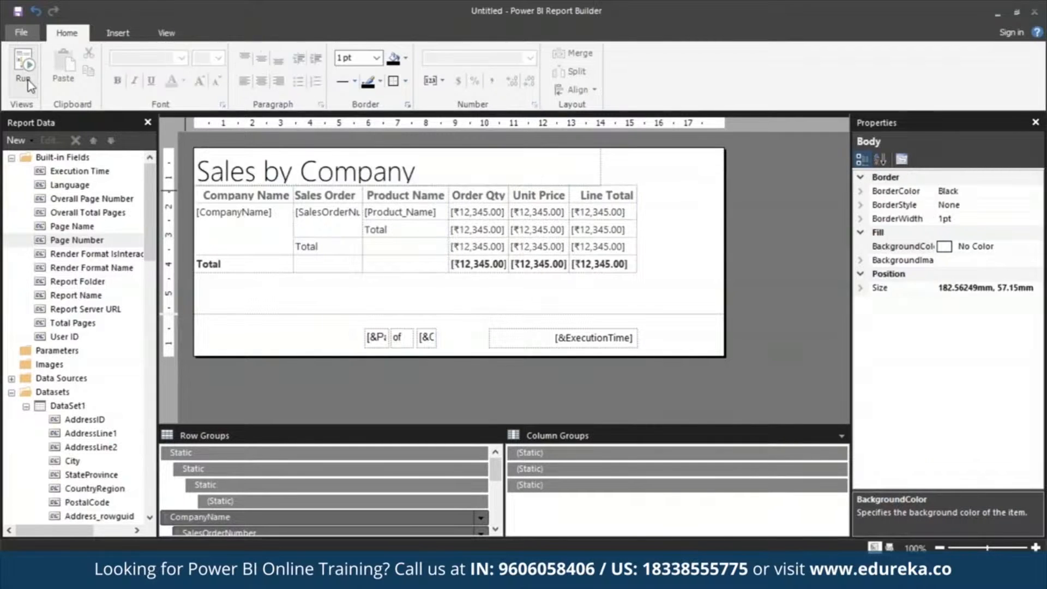
Run the report again and browse the last, previous and first pages, then scroll through page one in normal view
{"action": "key", "text": "F5"}
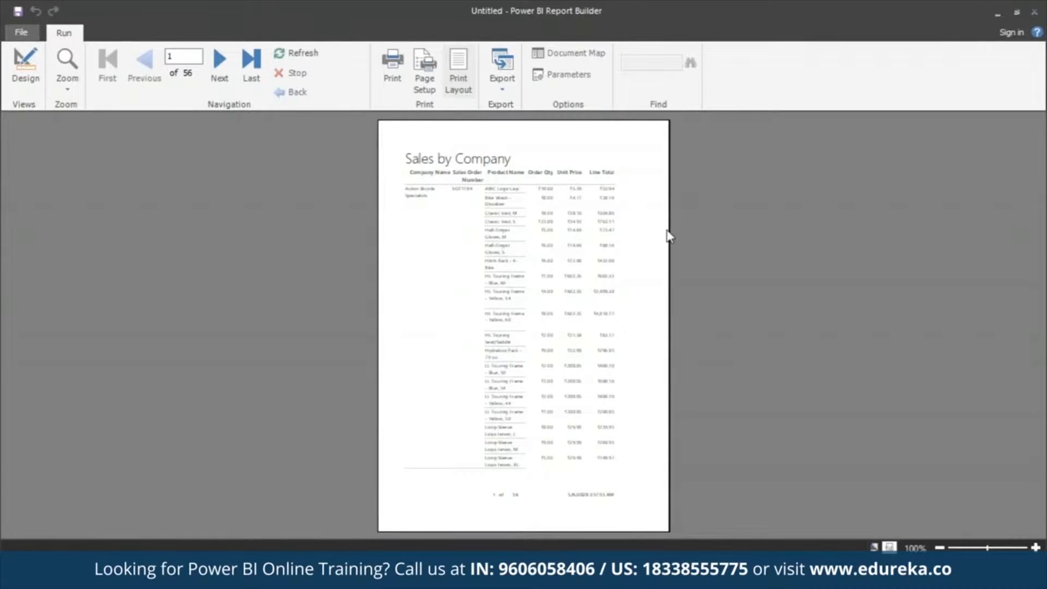
{"action": "left_click", "coordinate": [250, 61]}
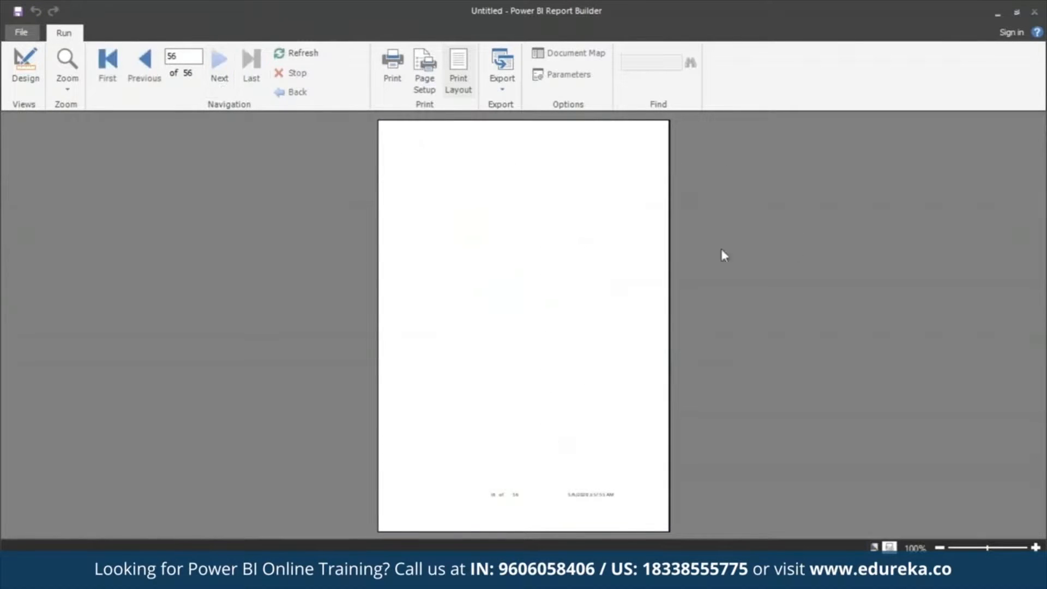
{"action": "left_click", "coordinate": [145, 61]}
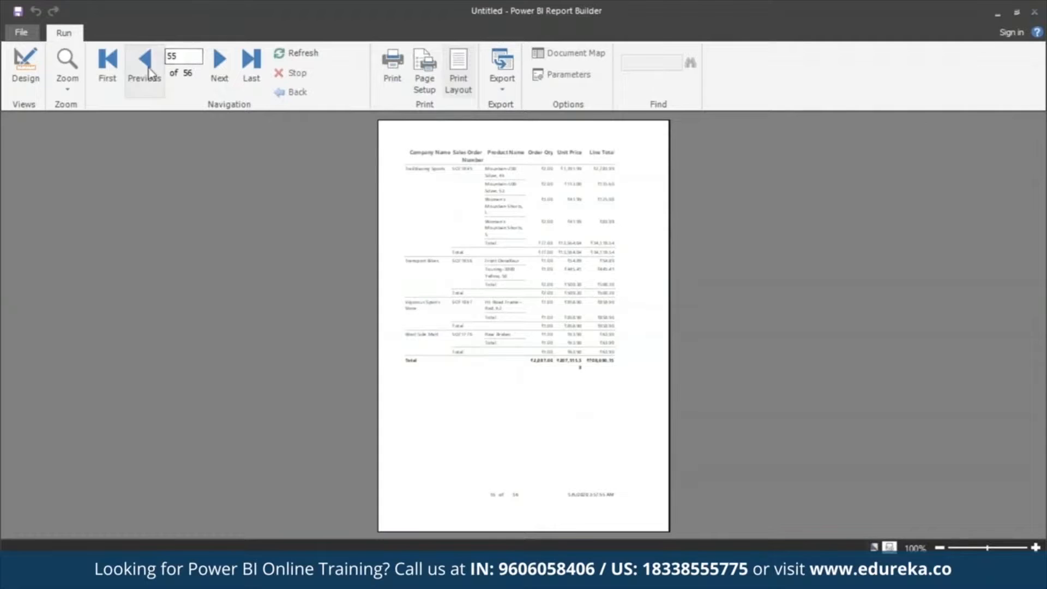
{"action": "left_click", "coordinate": [107, 61]}
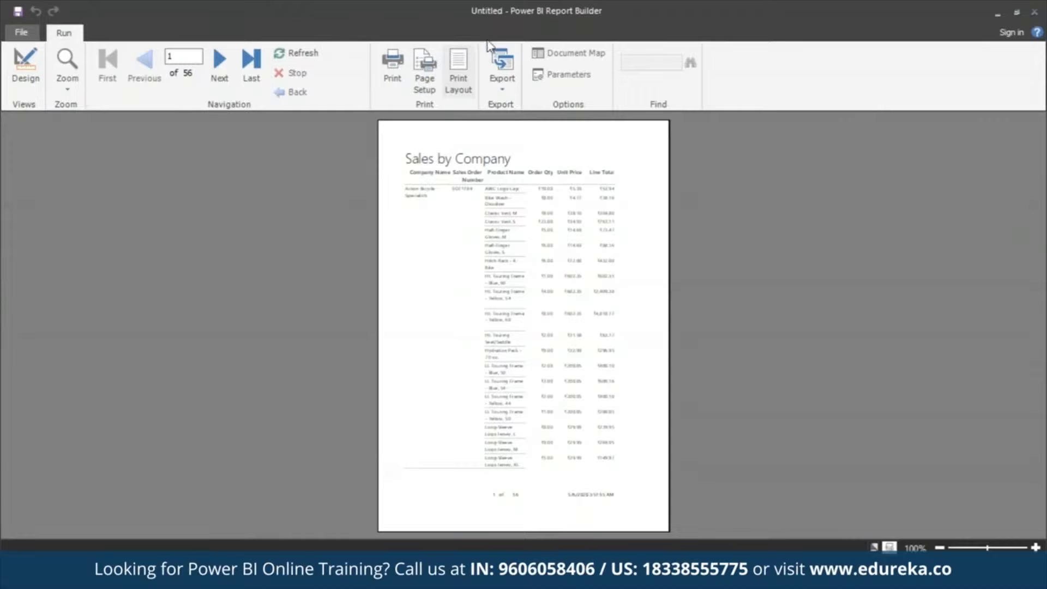
{"action": "left_click", "coordinate": [464, 86]}
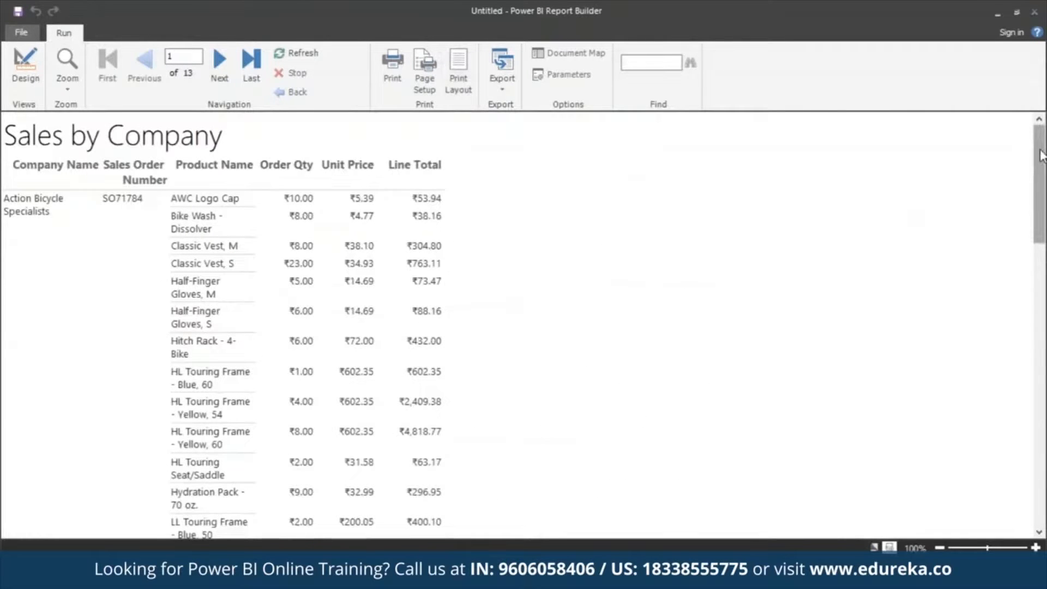
{"action": "left_click_drag", "start_coordinate": [1041, 154], "coordinate": [1041, 439]}
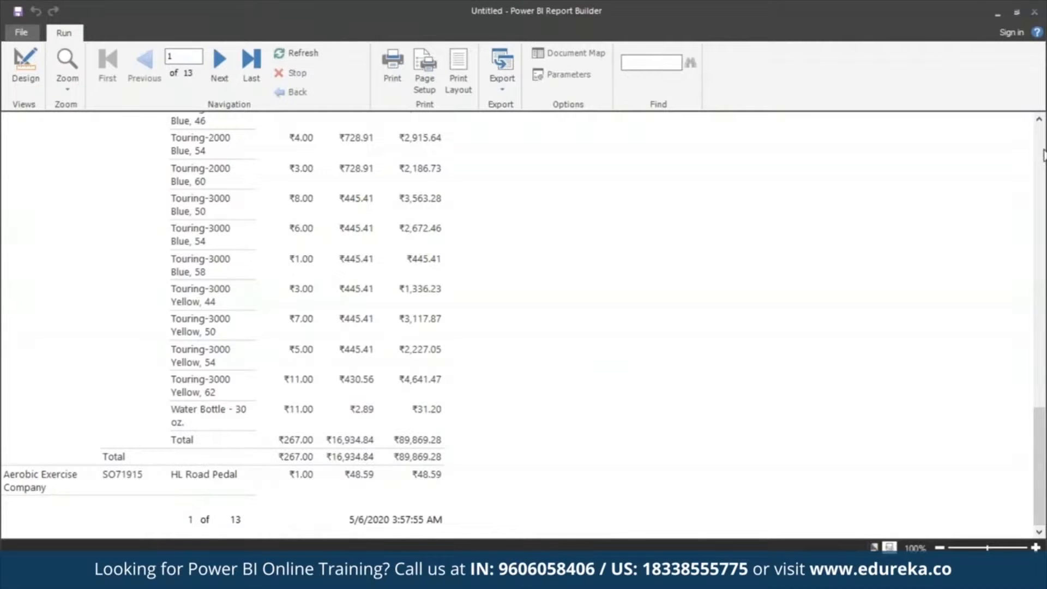
{"action": "left_click", "coordinate": [1040, 156]}
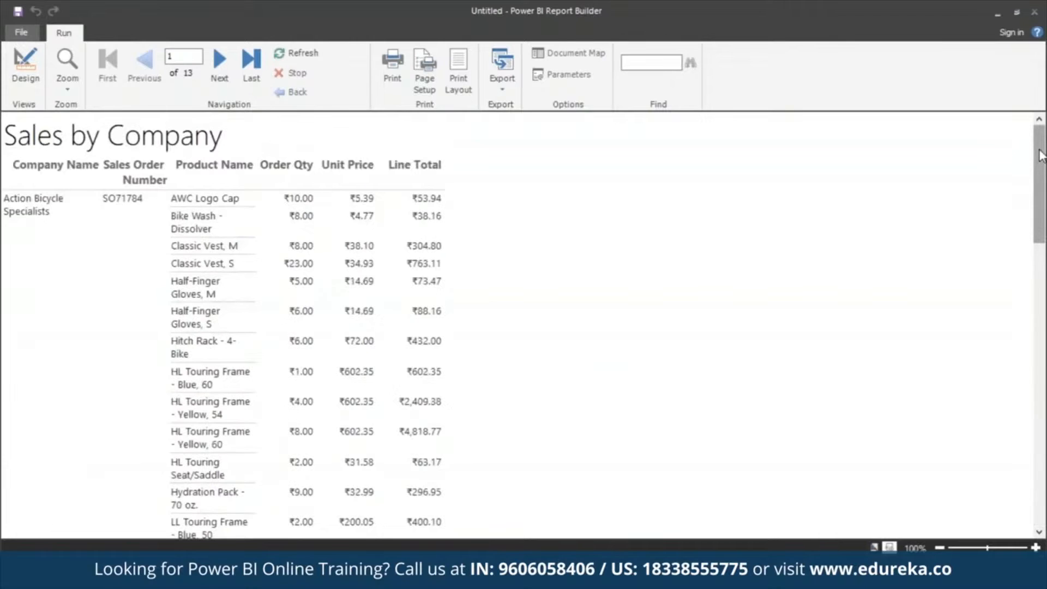